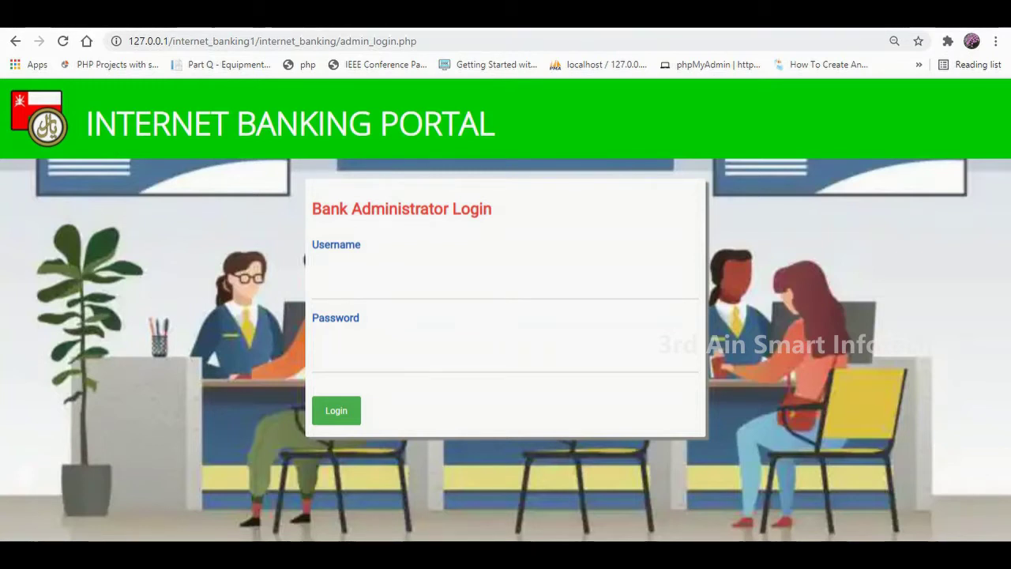
Log in as the Bank Administrator with the saved username and the administrator password.
click(505, 281)
click(363, 317)
click(506, 354)
text(admin)
key(Return)
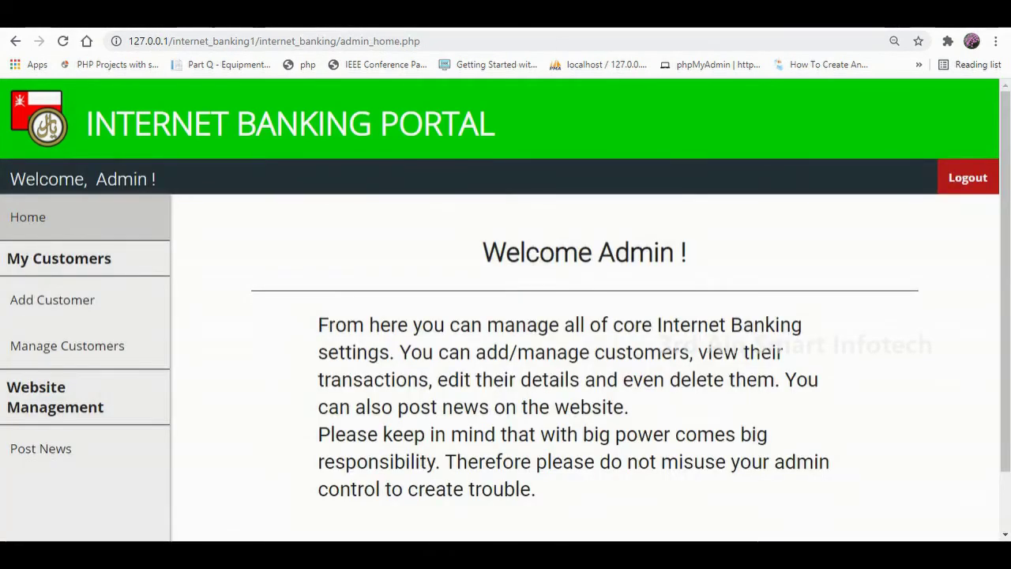
Review the My Customers and Website Management headings, reload the dashboard, and highlight its welcome paragraph.
scroll(506, 316, down, 1)
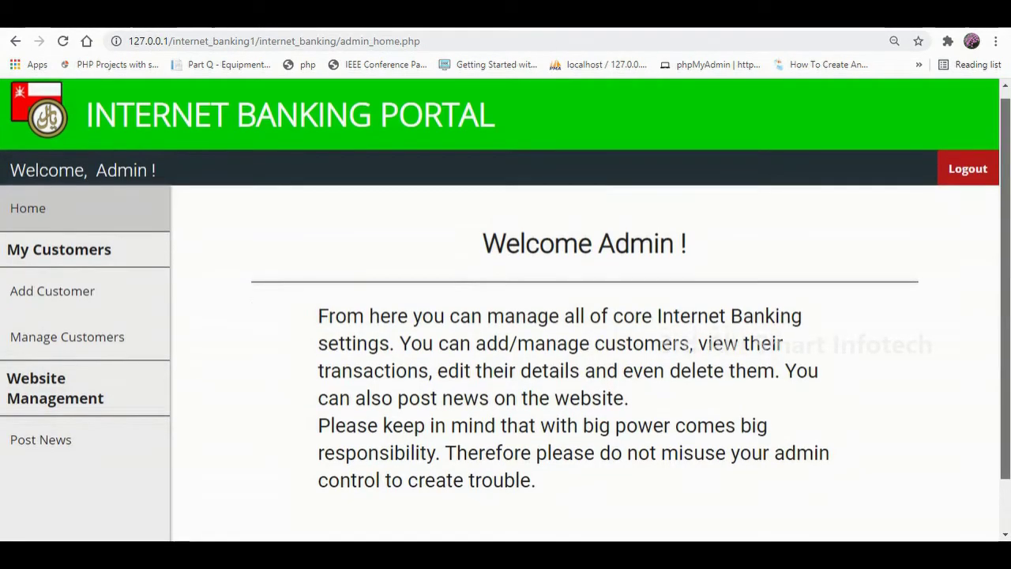
scroll(506, 316, down, 1)
scroll(505, 316, up, 1)
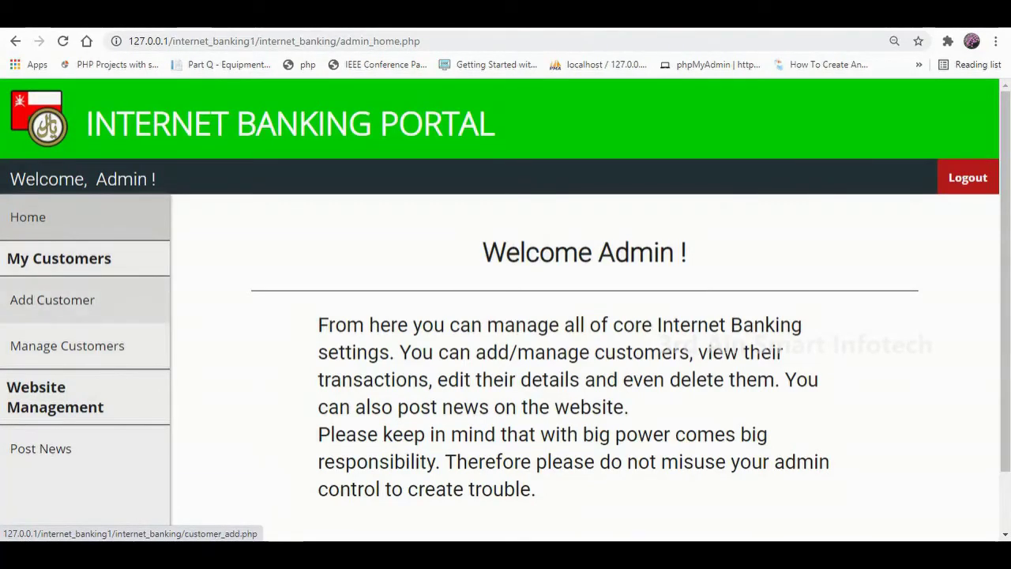
drag(114, 258, 6, 258)
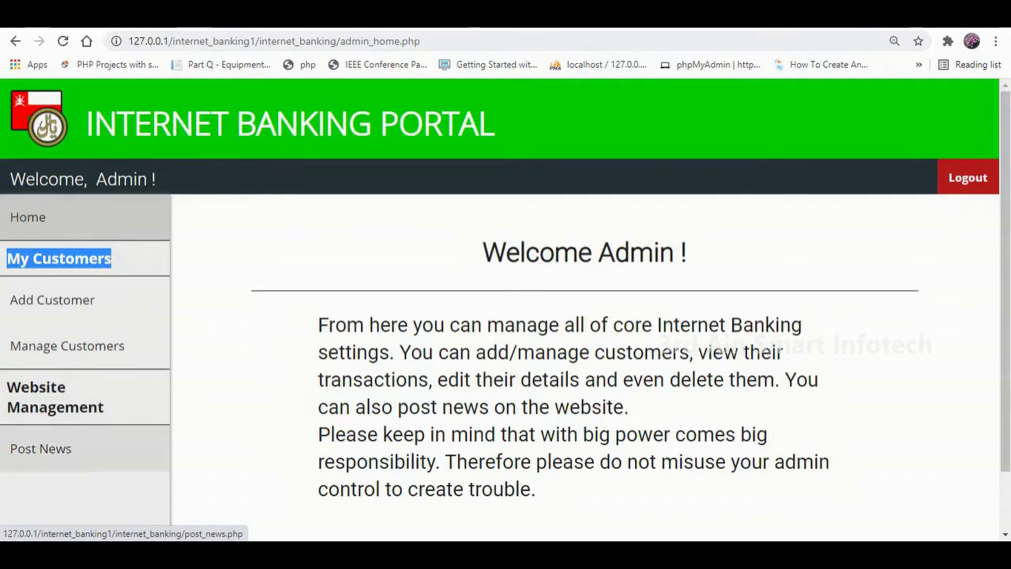
drag(105, 406, 20, 387)
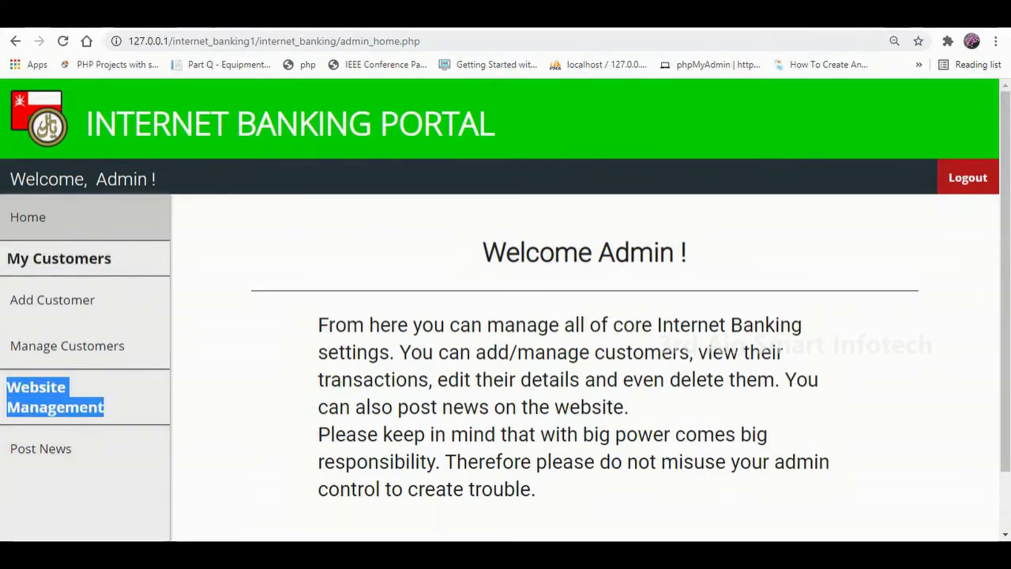
key(F5)
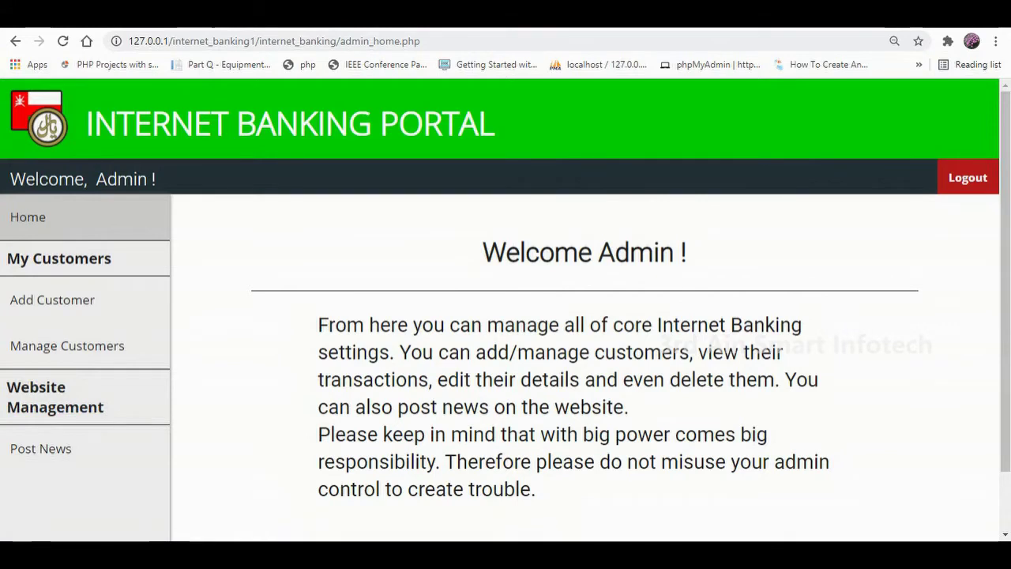
scroll(506, 316, down, 1)
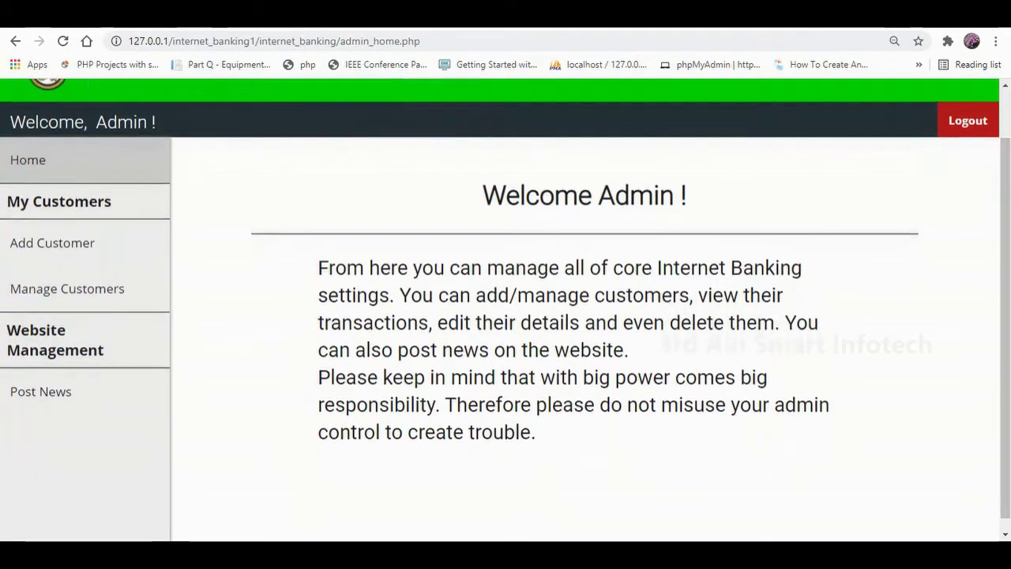
drag(317, 268, 536, 432)
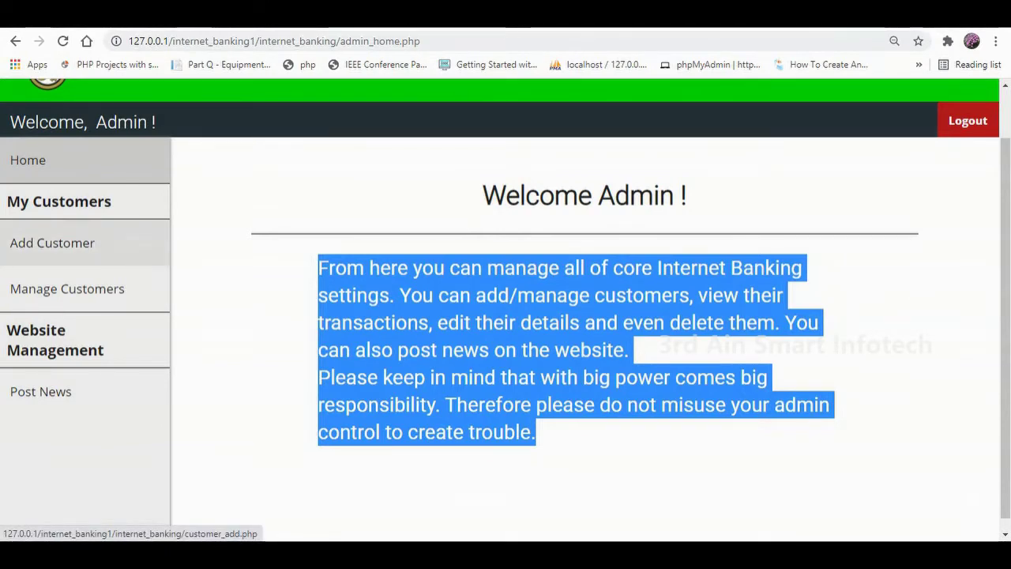
Open Add Customer and enter the customer's first and last name with Female gender.
click(53, 242)
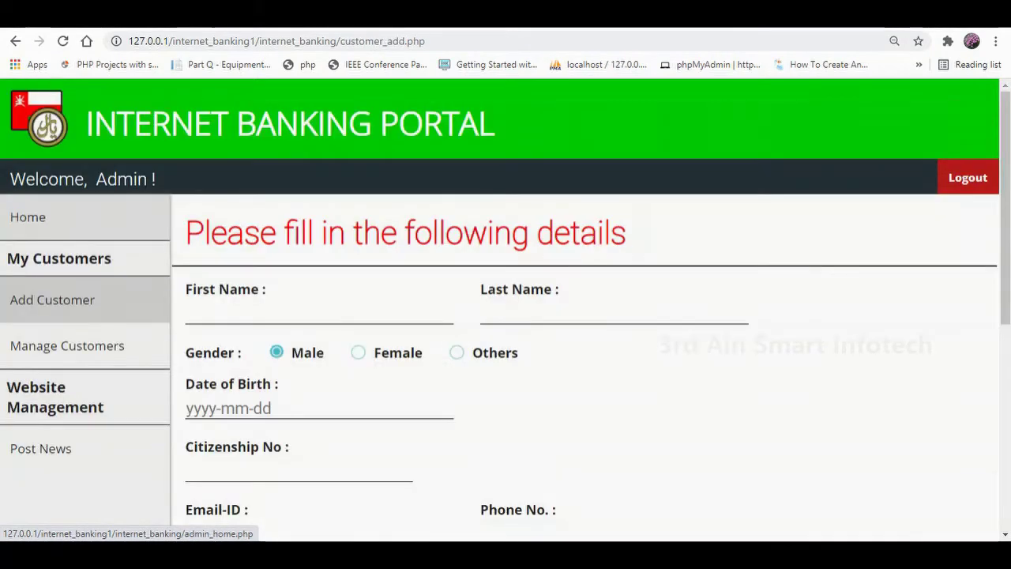
scroll(506, 308, down, 5)
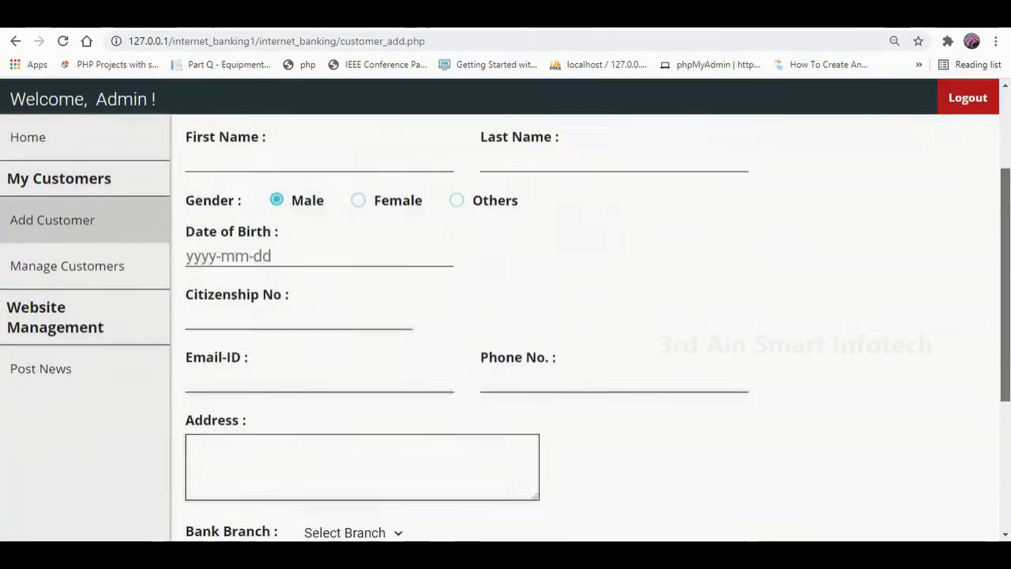
scroll(505, 308, up, 3)
scroll(505, 308, up, 3)
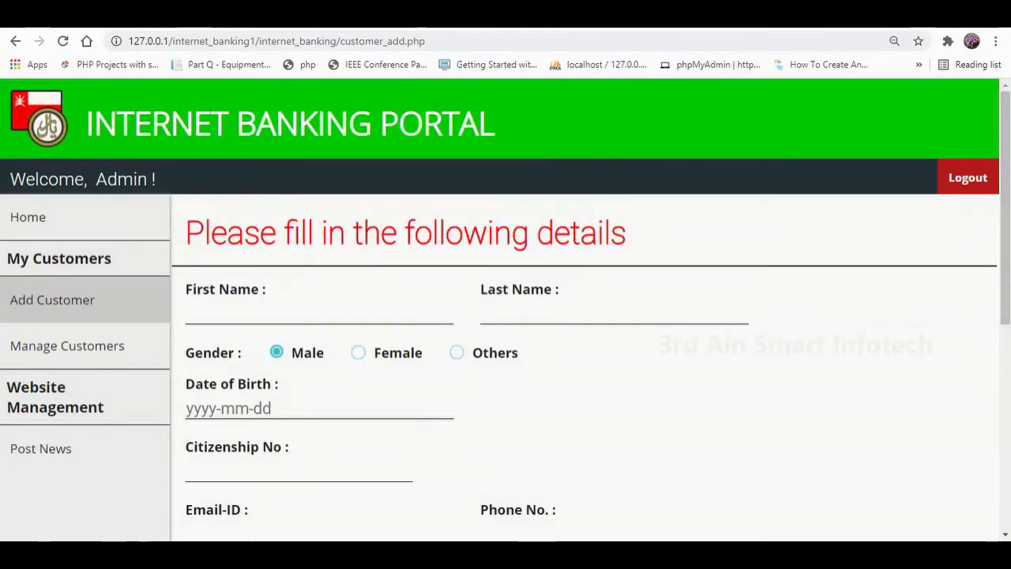
click(355, 314)
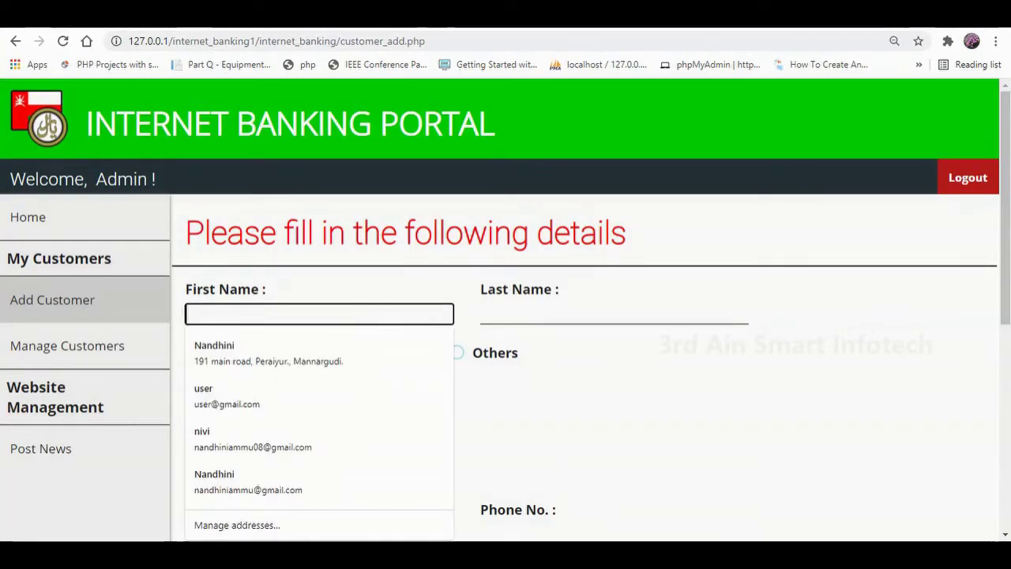
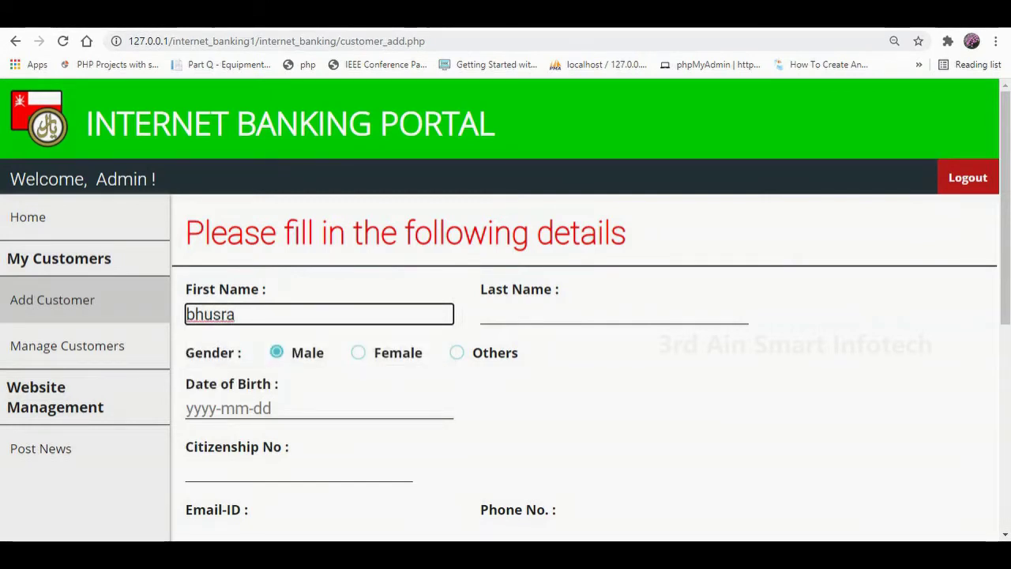
click(613, 315)
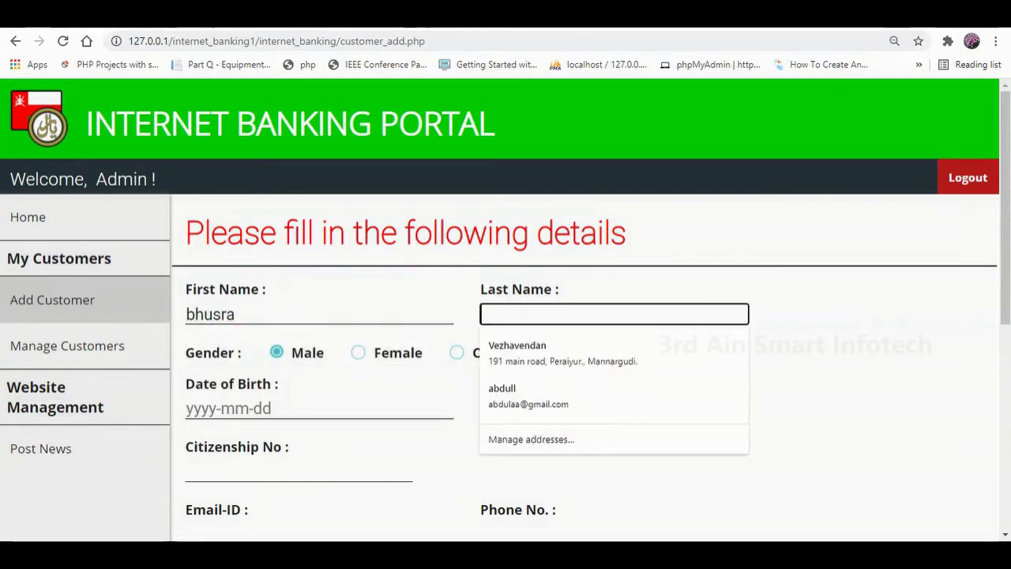
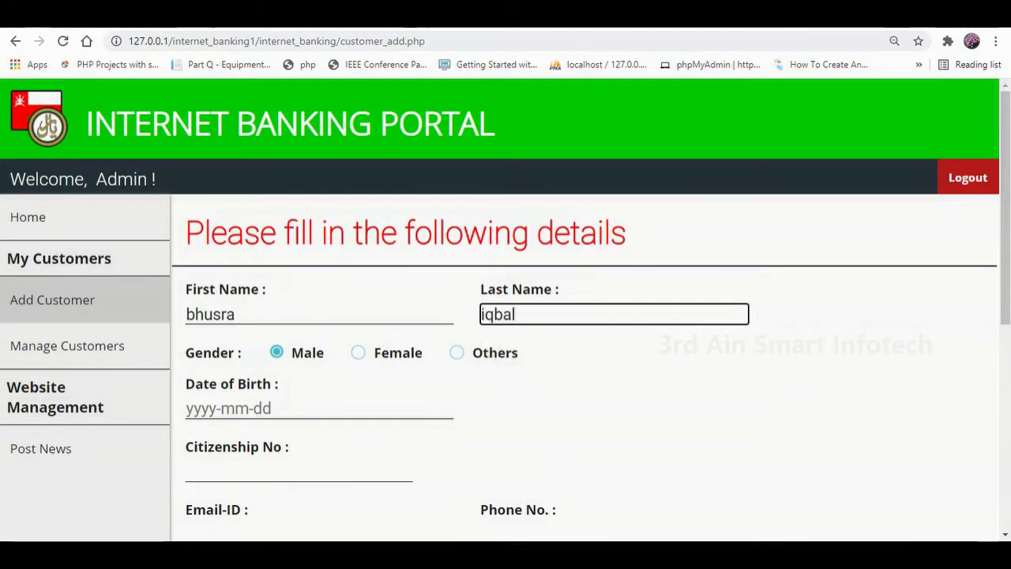
click(359, 353)
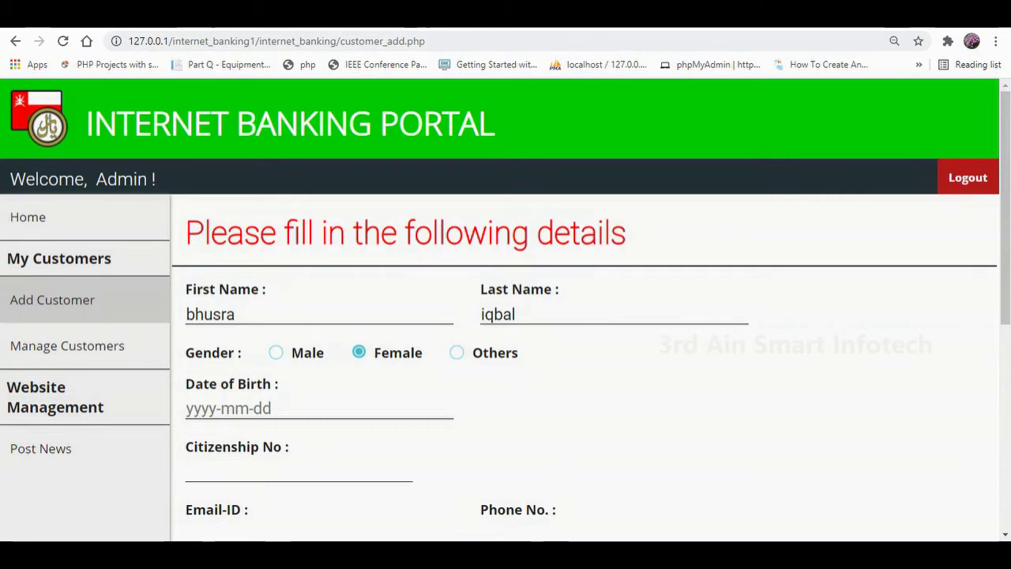
scroll(506, 316, down, 2)
Fill in the date of birth, citizenship number, e-mail, phone number and address.
click(319, 264)
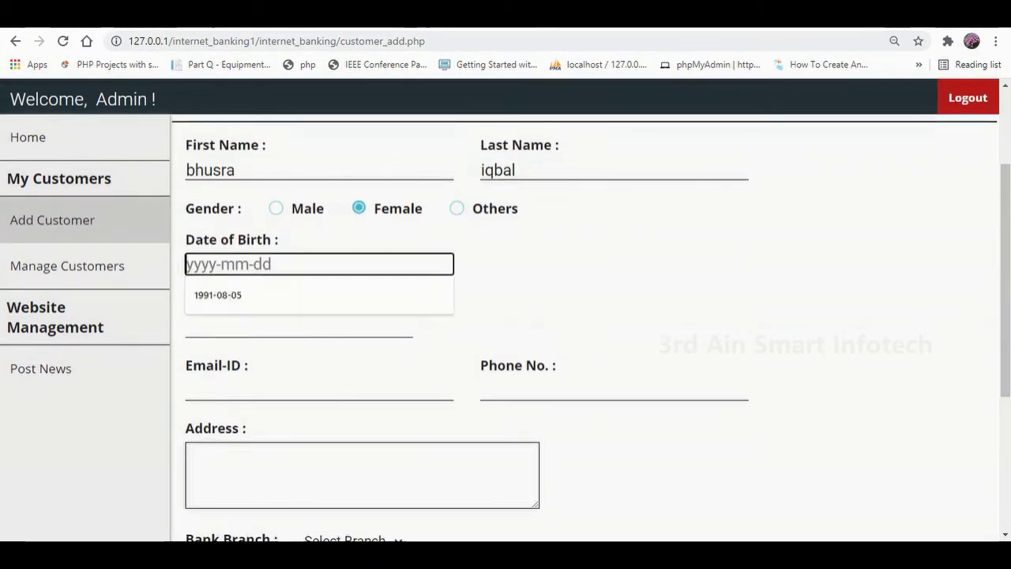
click(214, 294)
click(299, 327)
text(2)
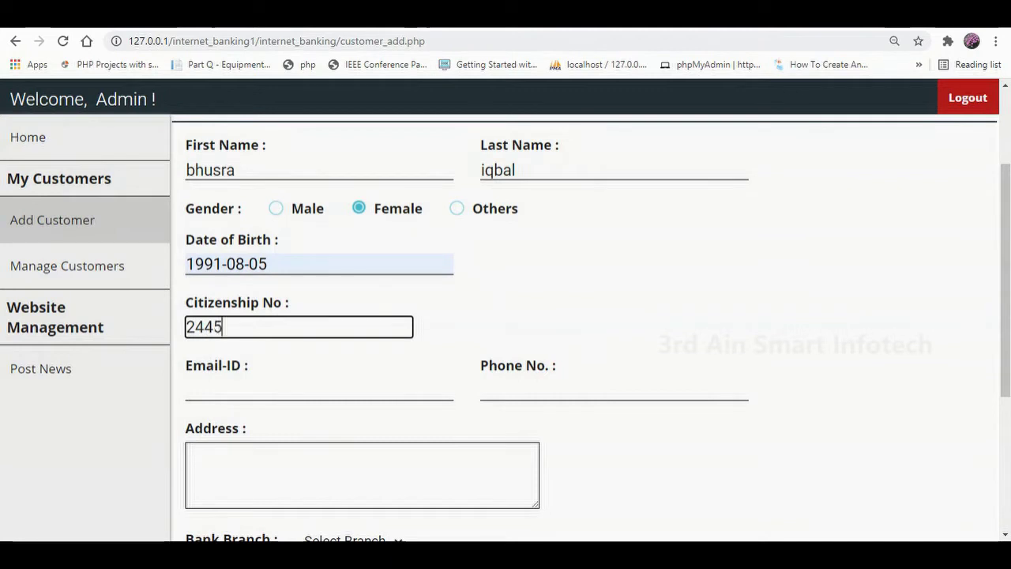
text(445)
click(319, 390)
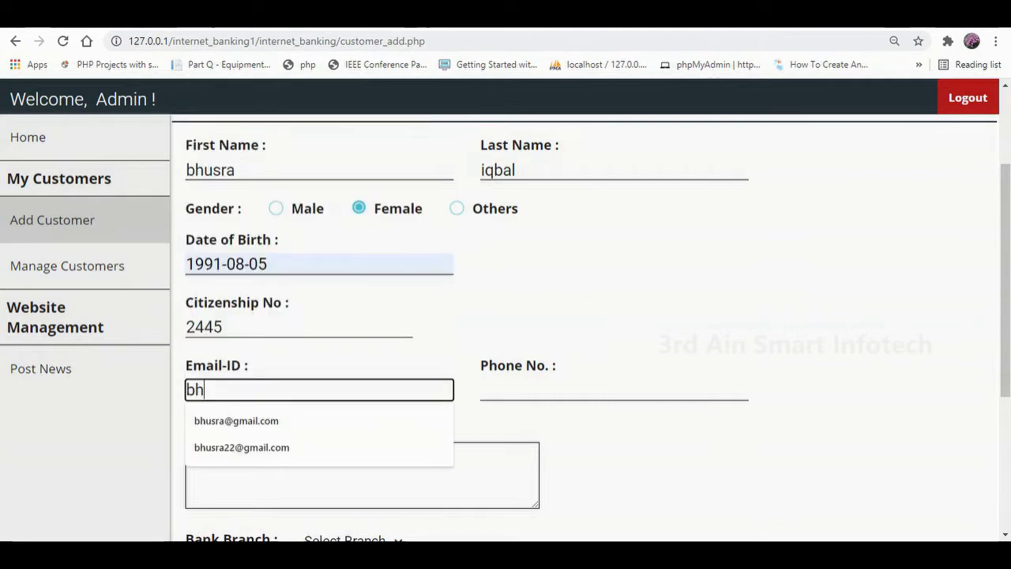
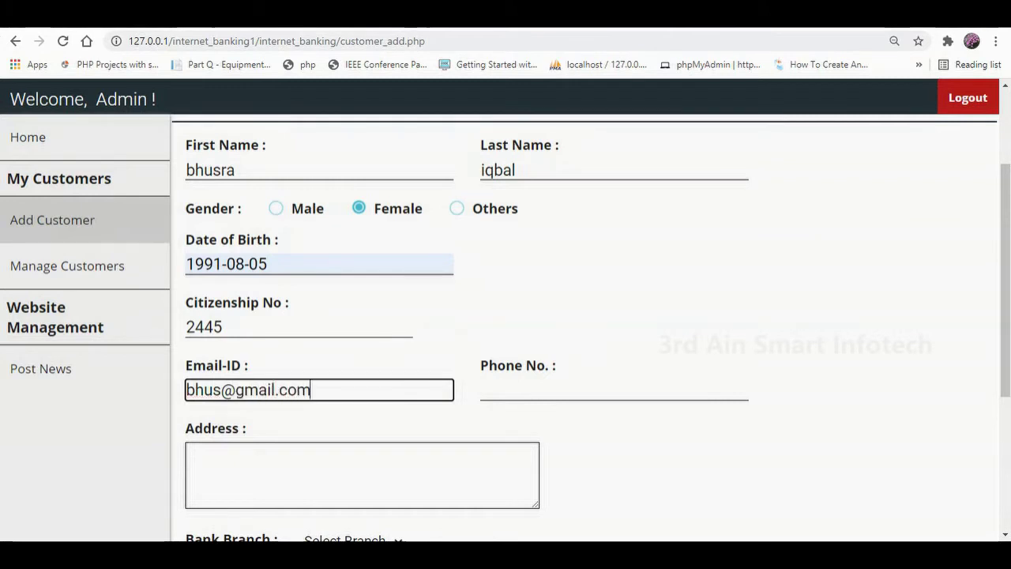
click(613, 390)
text(96875534)
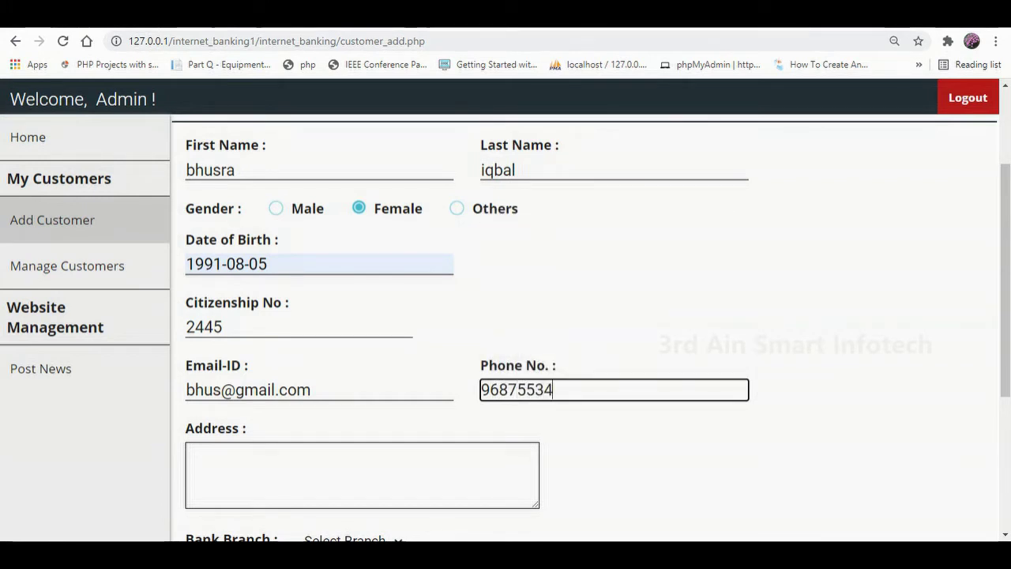
click(362, 474)
text(salala)
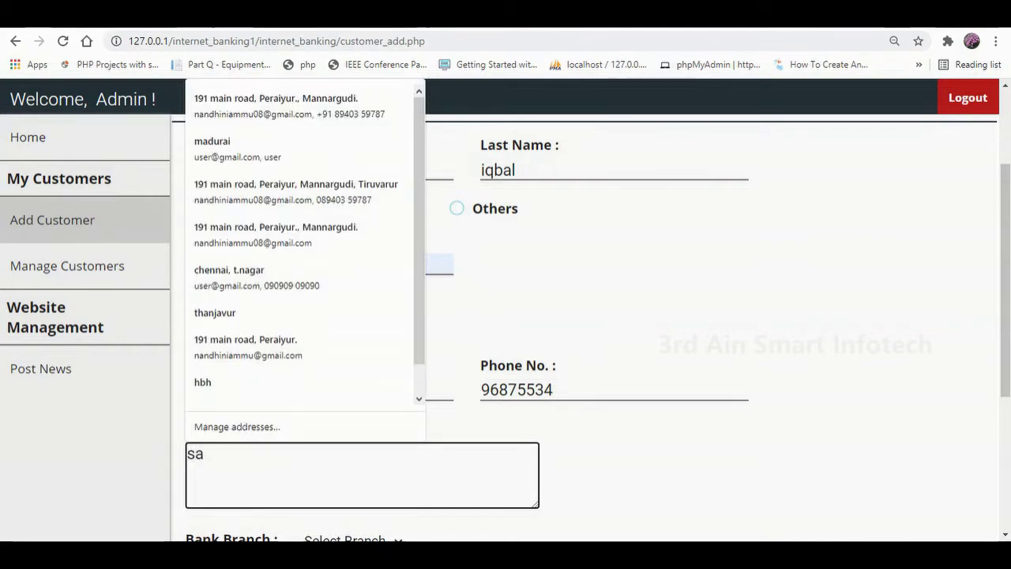
text(h)
Choose the Salalah branch, enter the account number and a 3000 opening balance.
scroll(505, 316, down, 2)
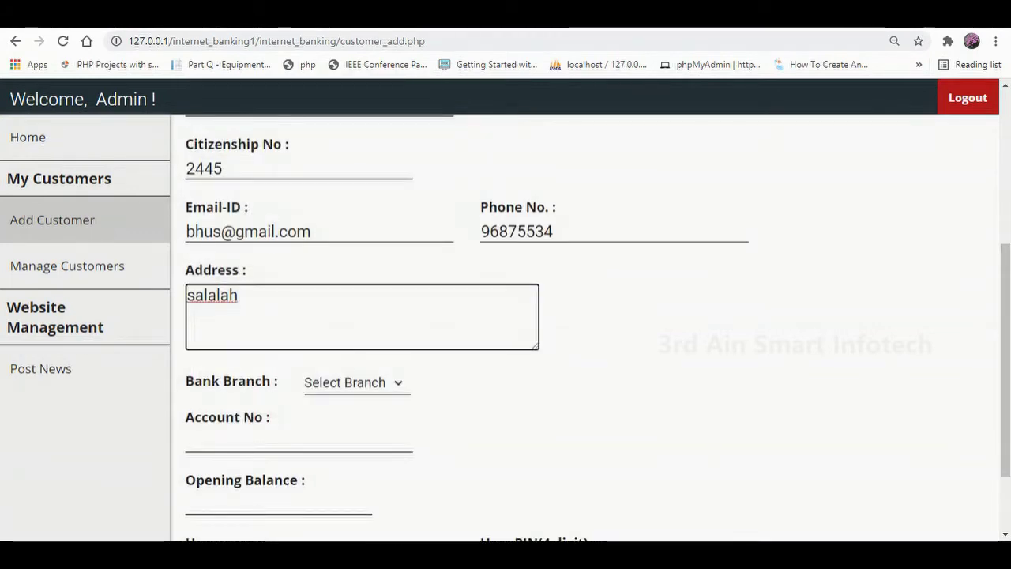
click(356, 382)
scroll(355, 206, down, 3)
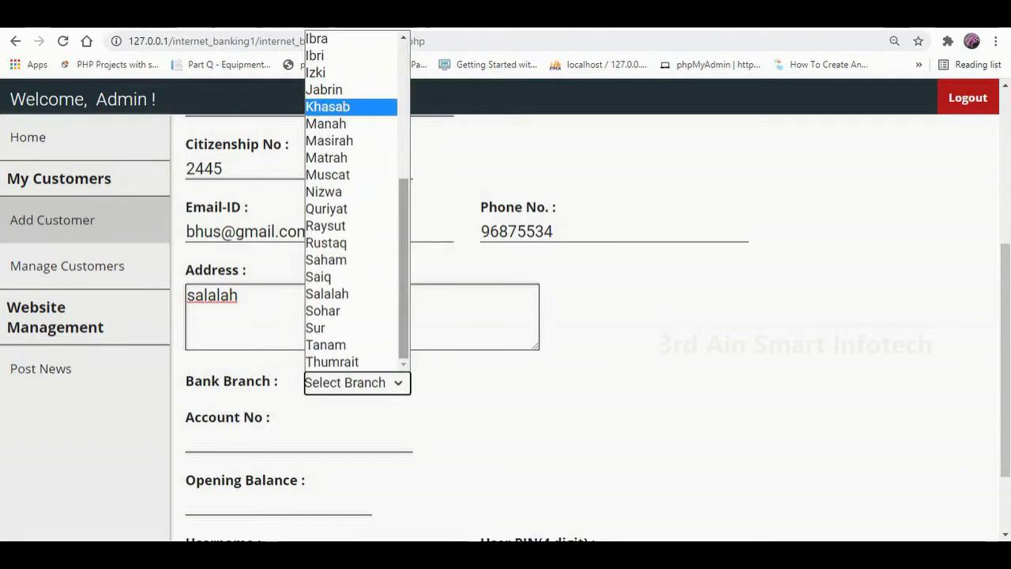
click(327, 294)
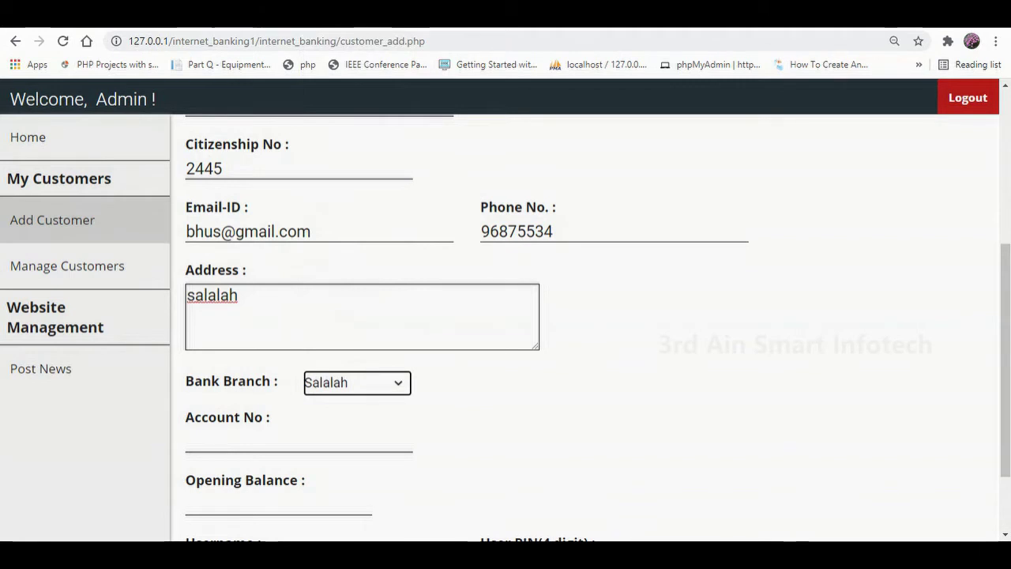
click(299, 440)
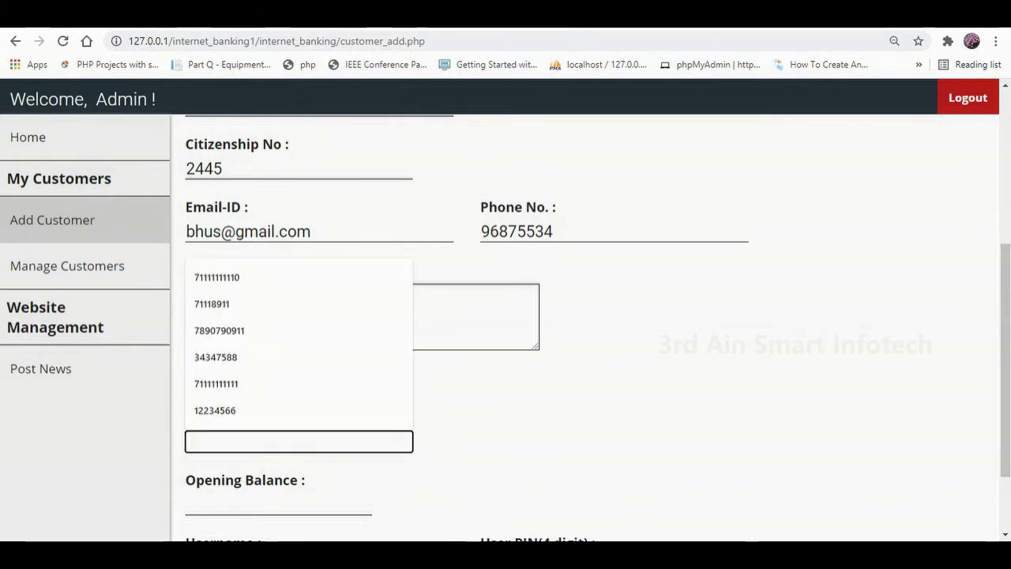
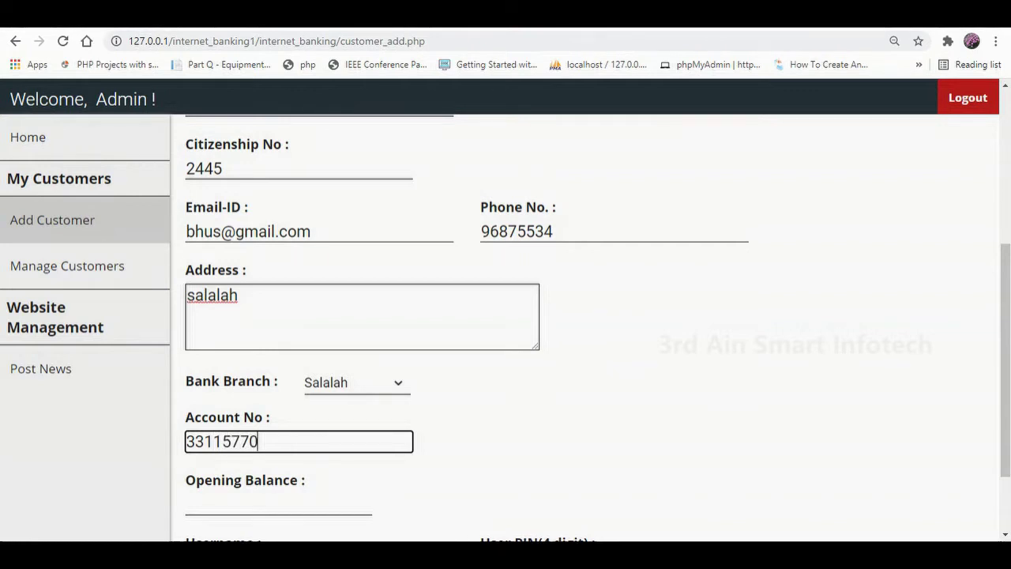
scroll(592, 331, down, 1)
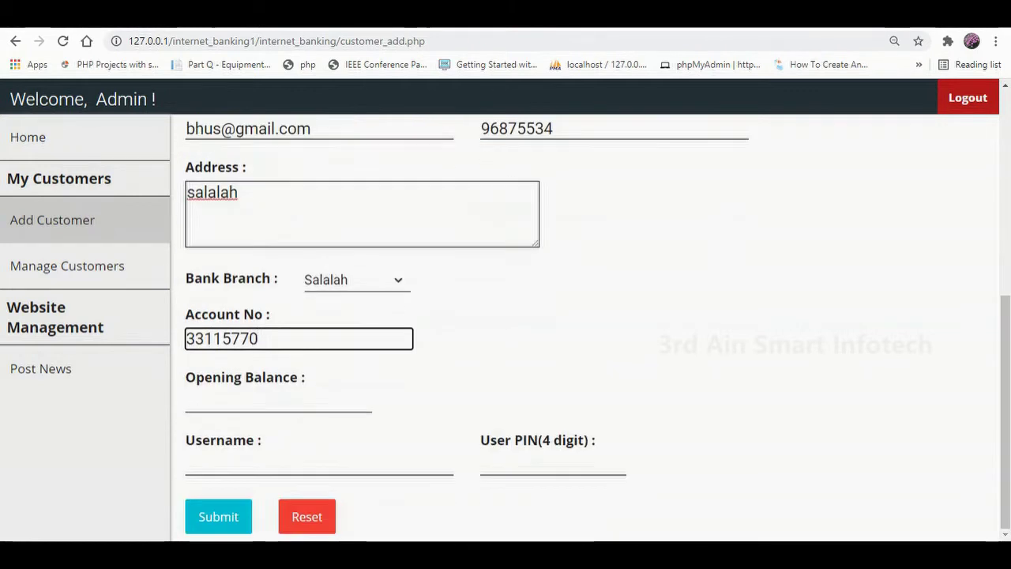
click(278, 401)
text(3000)
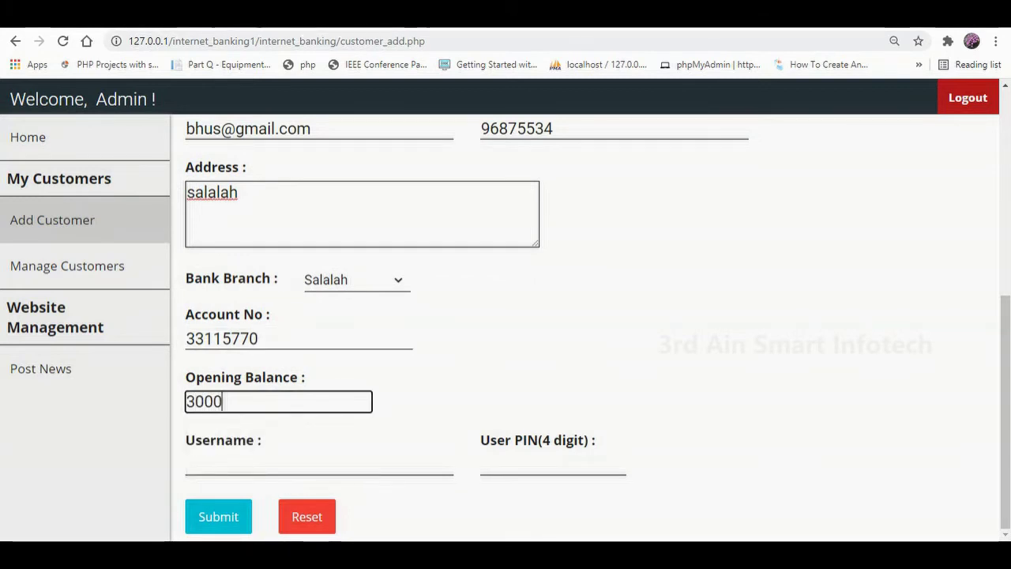
Enter the customer's login username, correcting a typo, and a four-digit PIN.
click(320, 464)
text(bhu)
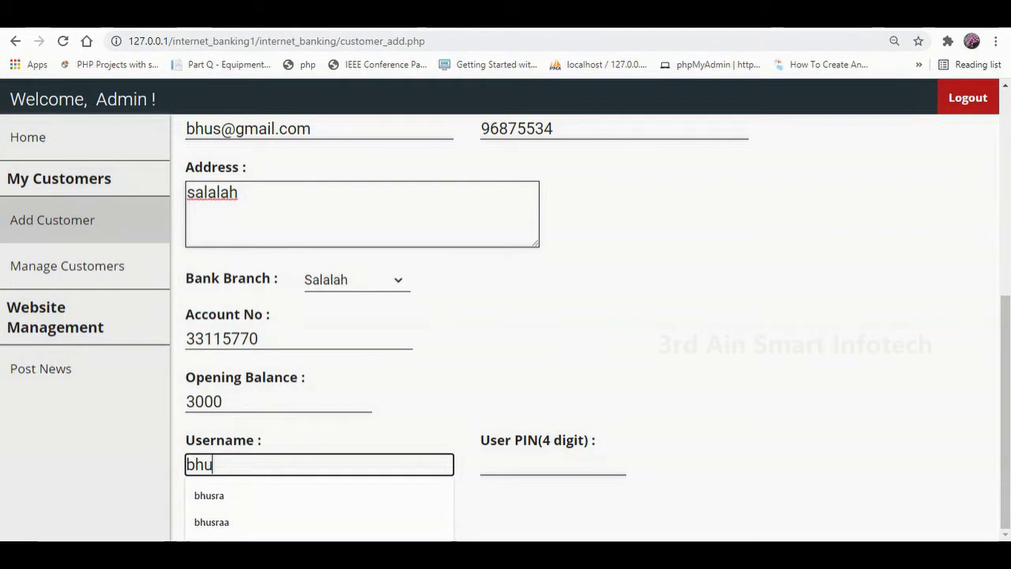
text(ra)
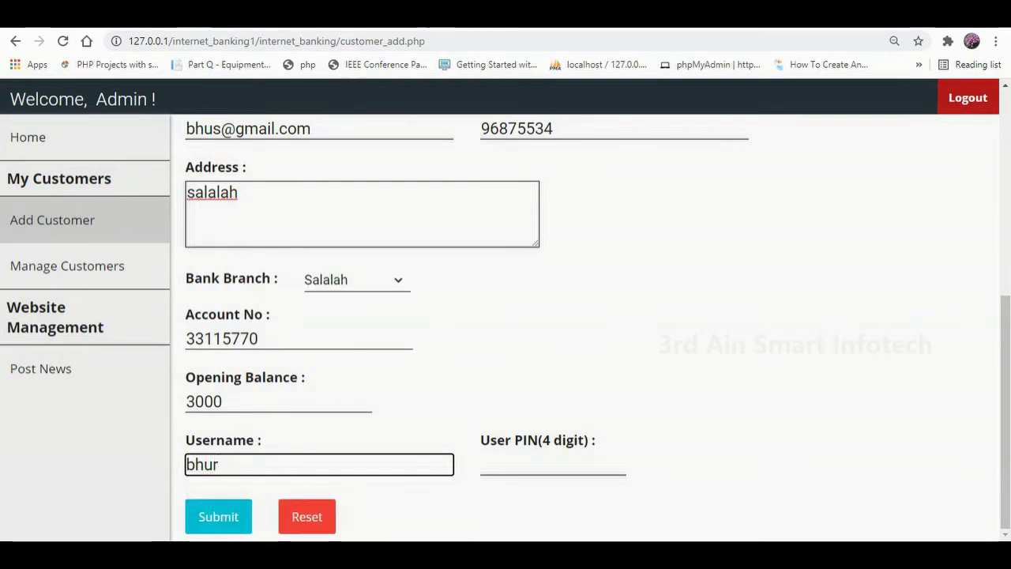
key(BackSpace)
key(BackSpace)
text(sraa)
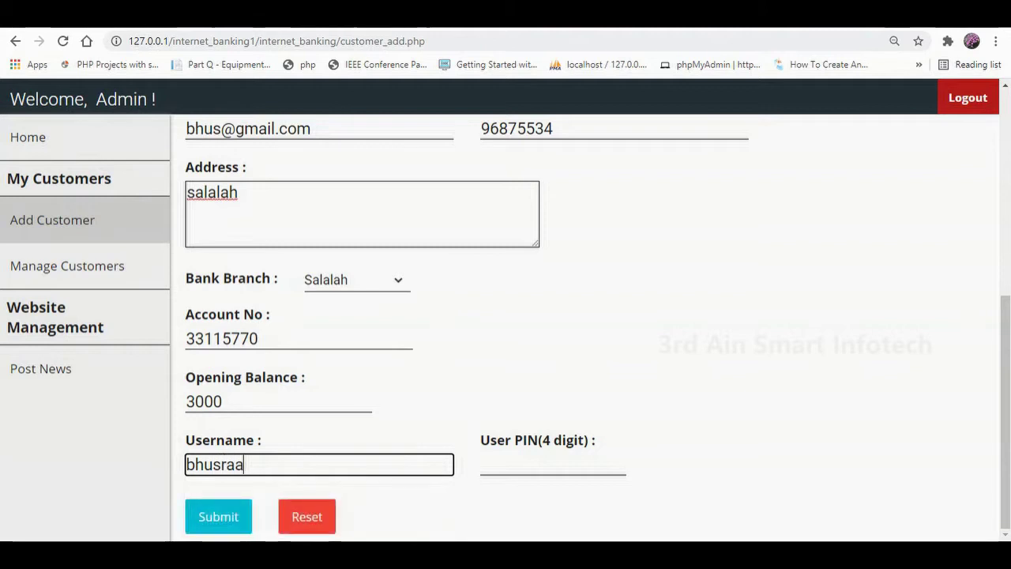
click(553, 464)
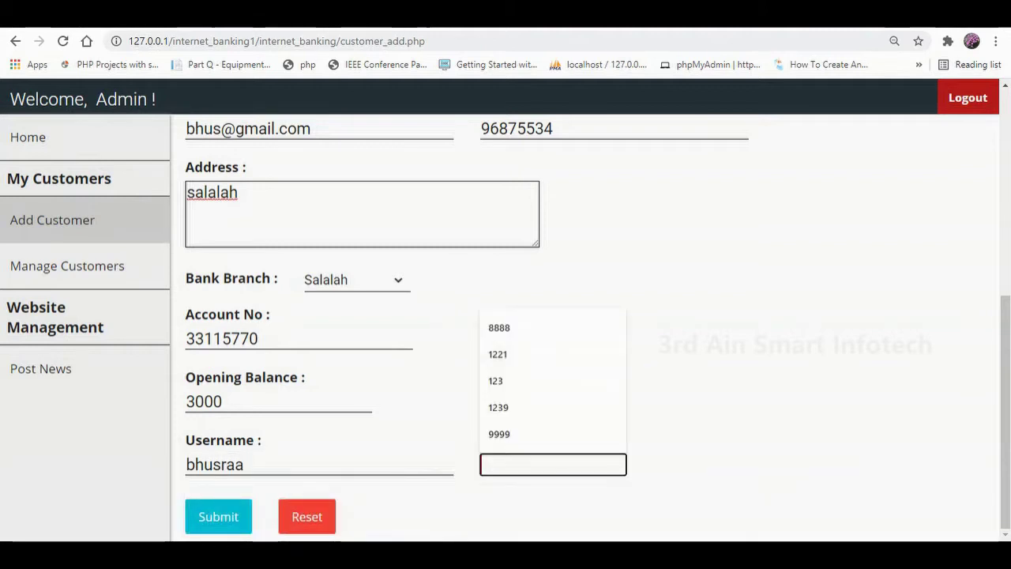
text(2)
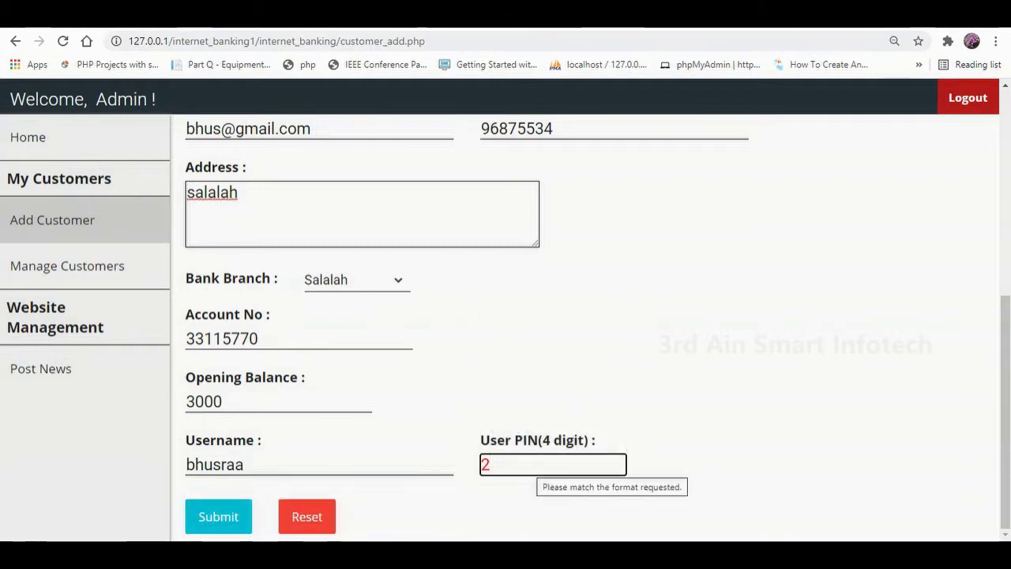
text(222)
key(Tab)
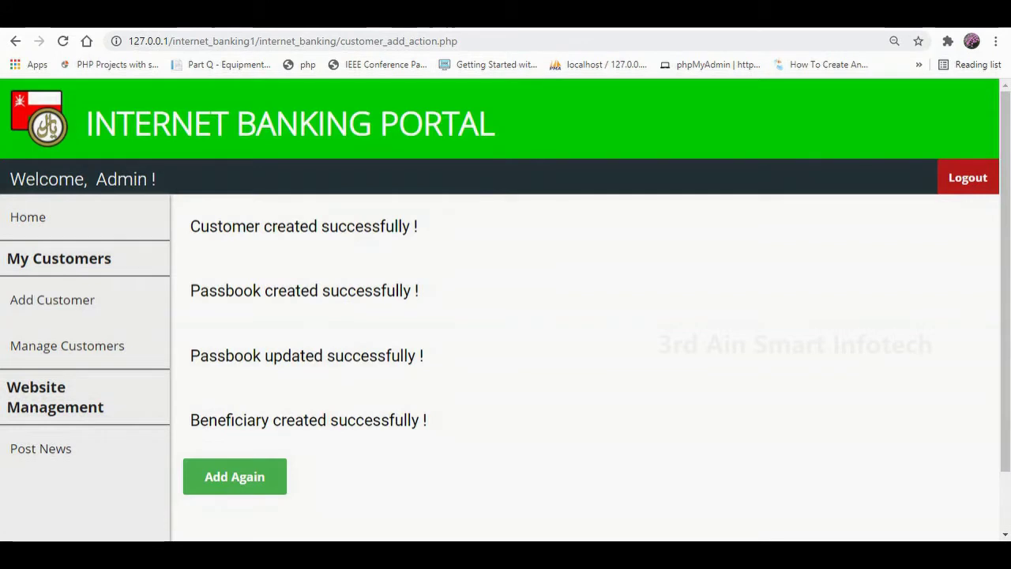
Highlight the customer created, passbook created, passbook updated and beneficiary created confirmations.
drag(189, 225, 418, 227)
drag(189, 291, 419, 290)
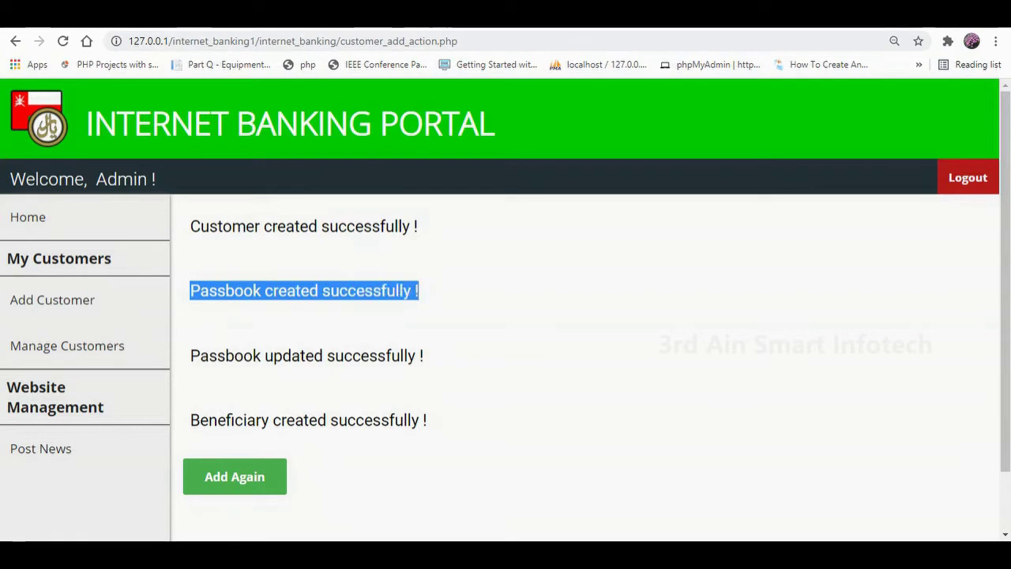
drag(189, 355, 423, 355)
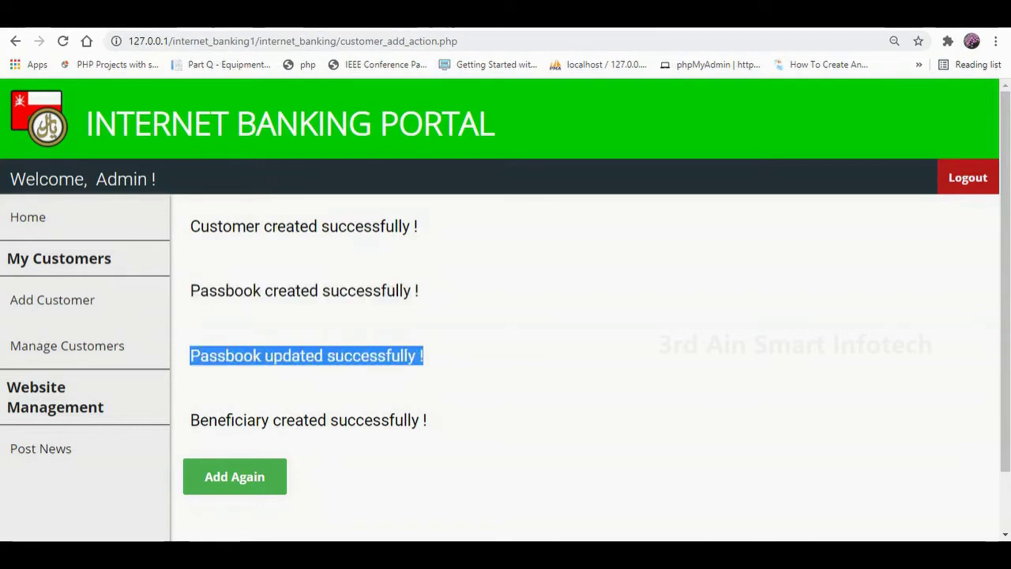
drag(189, 420, 426, 421)
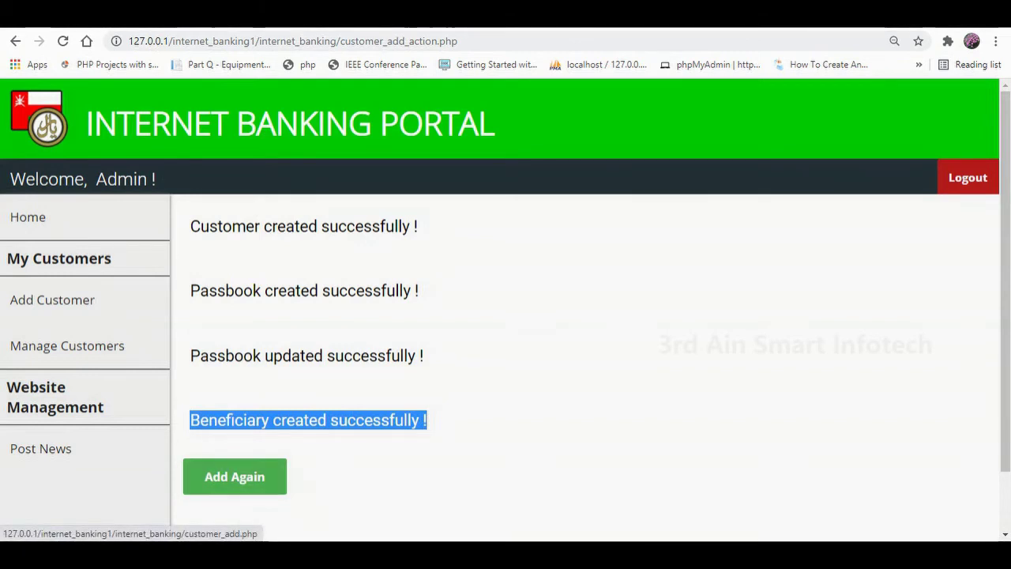
In Manage Customers, highlight customer 7's name and choose Edit from its actions menu.
click(67, 345)
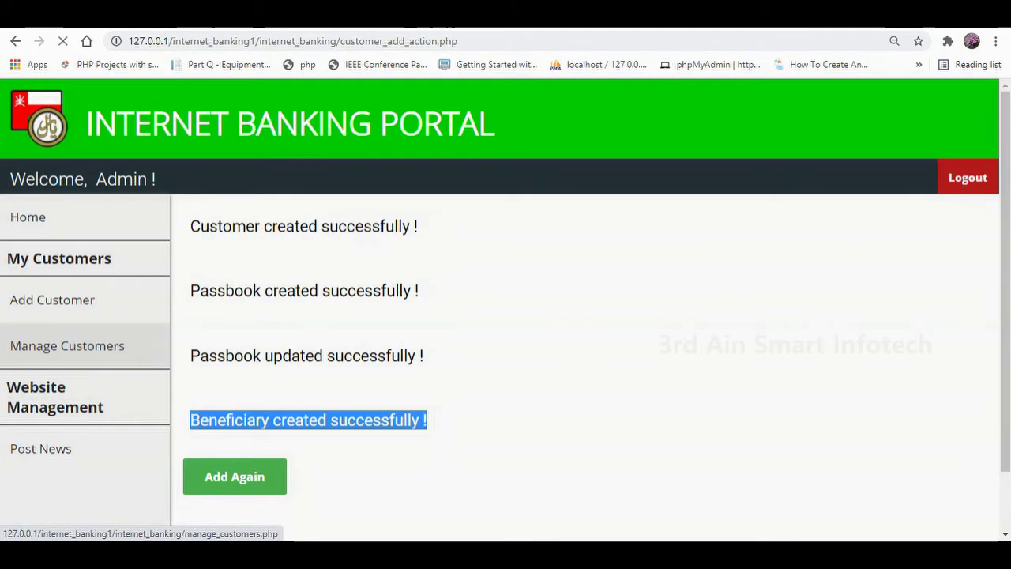
scroll(584, 355, down, 4)
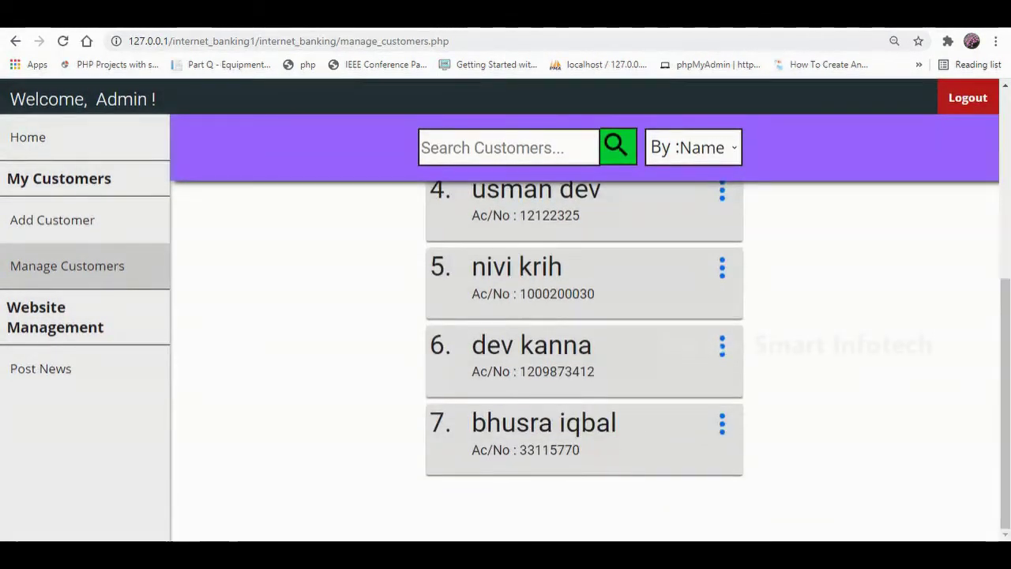
drag(472, 423, 617, 423)
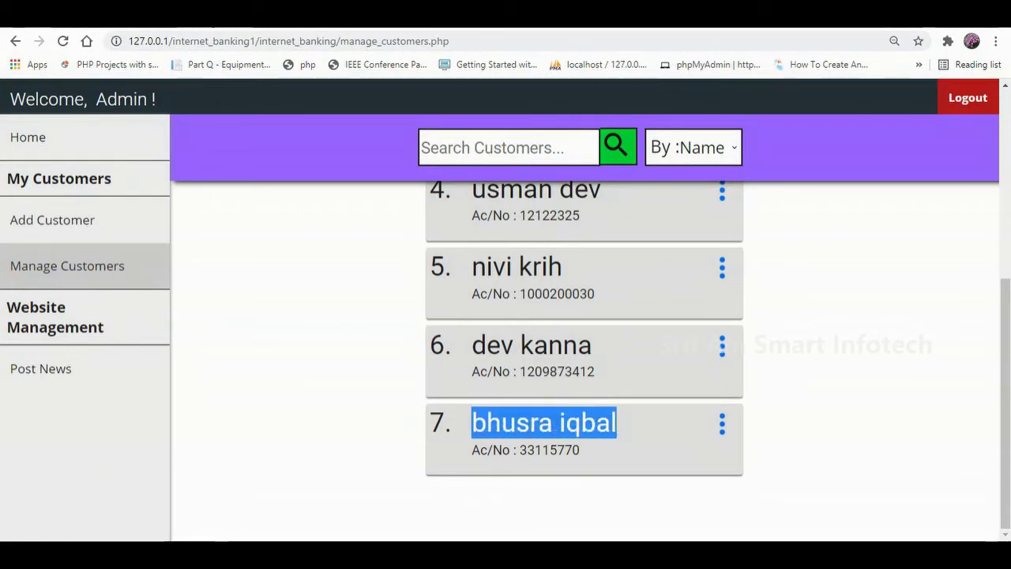
click(722, 424)
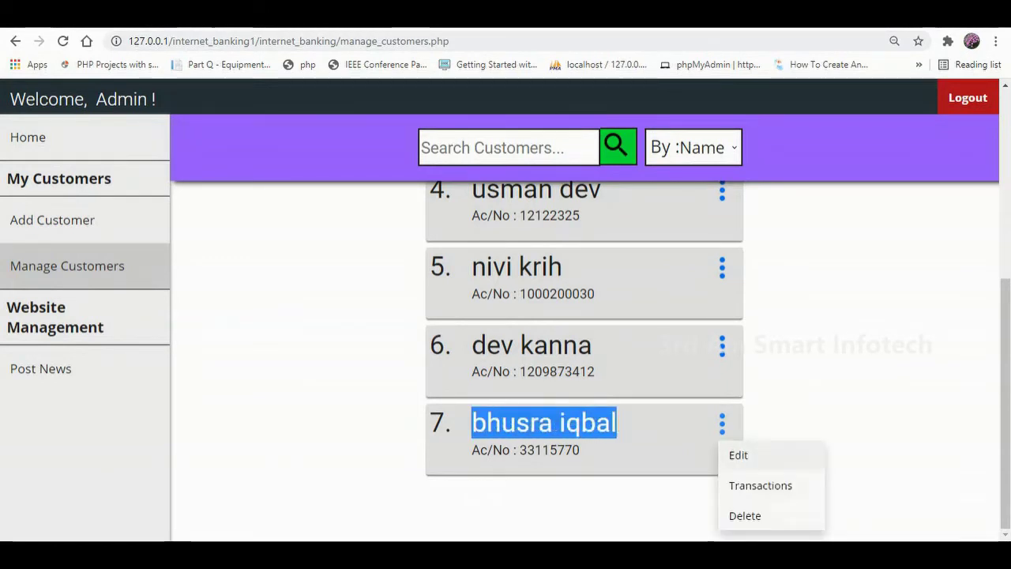
click(738, 453)
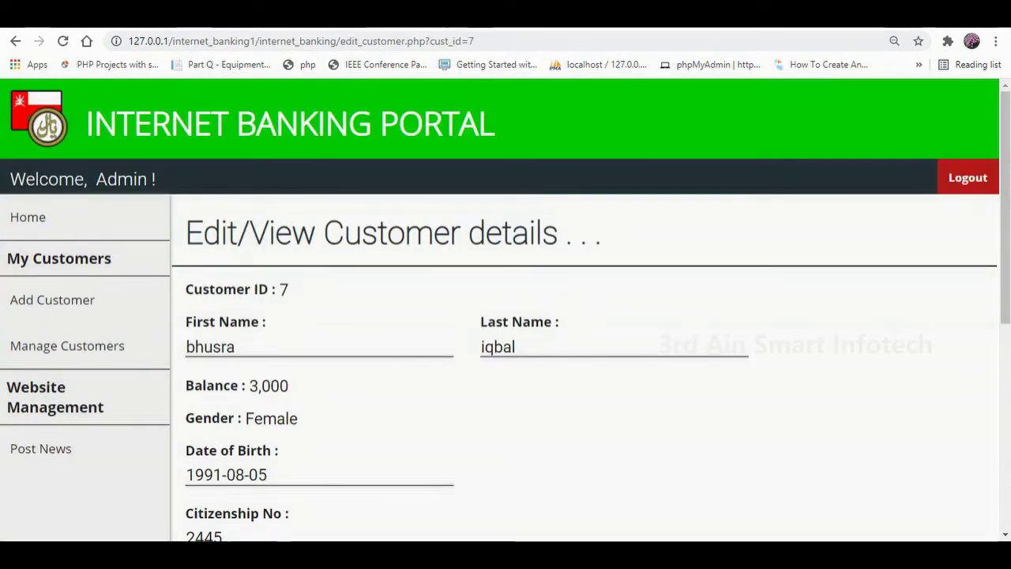
Correct customer 7's first name, save with Update, and highlight the 'Values Updated Successfully !' message.
scroll(506, 316, down, 2)
scroll(505, 316, down, 4)
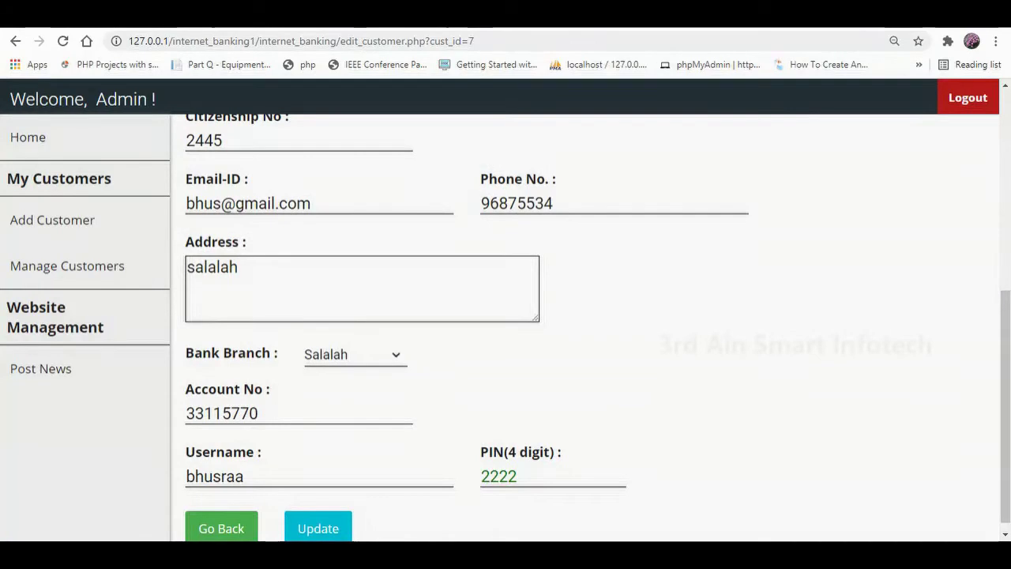
scroll(506, 316, up, 6)
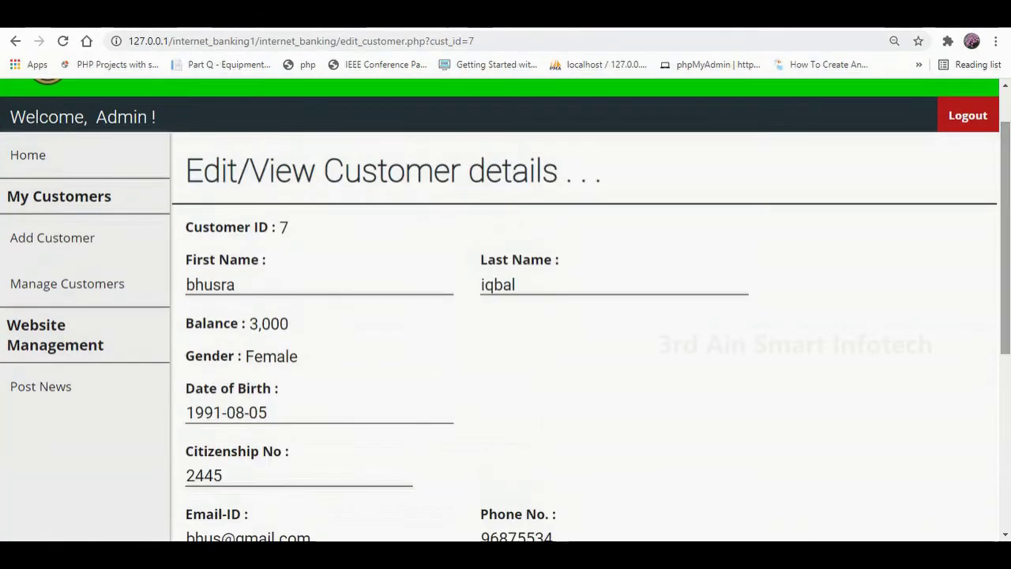
click(236, 284)
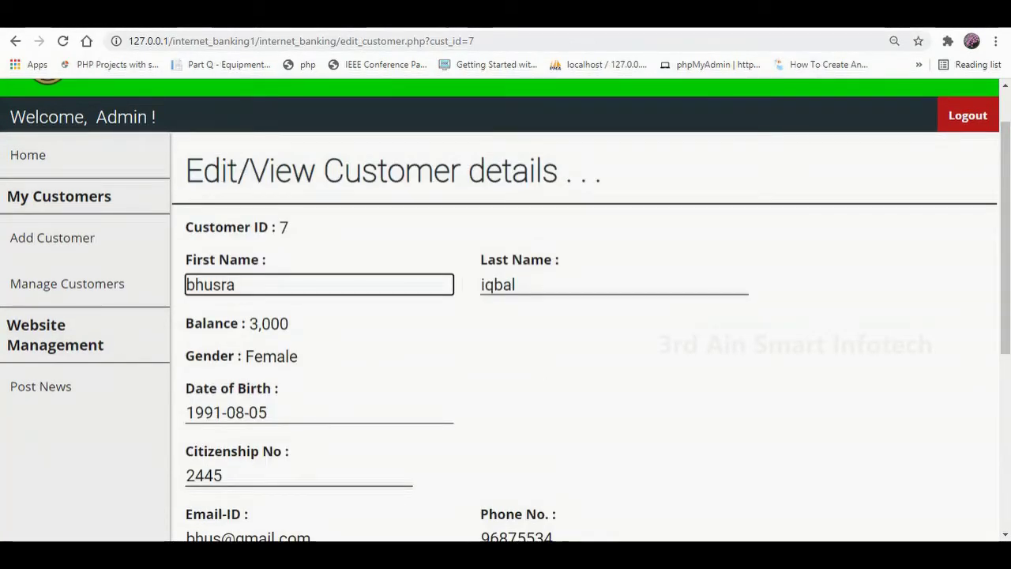
key(ctrl+a)
scroll(505, 316, down, 4)
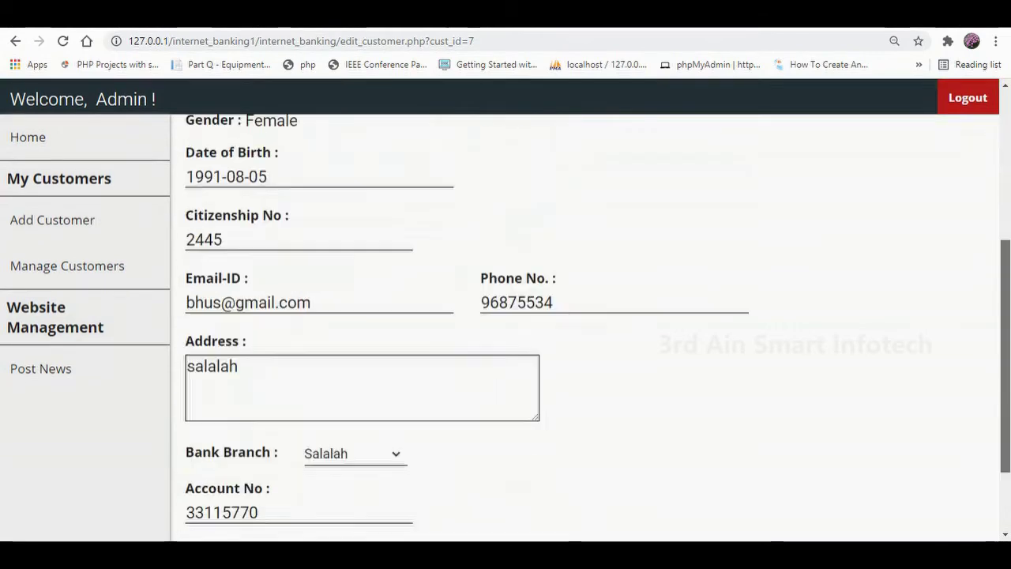
click(318, 516)
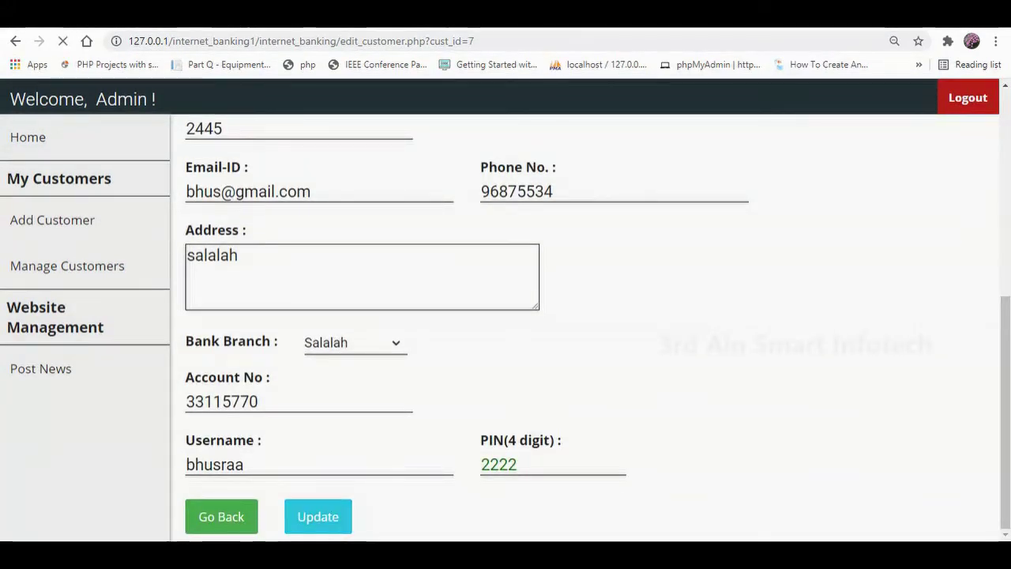
drag(190, 226, 404, 226)
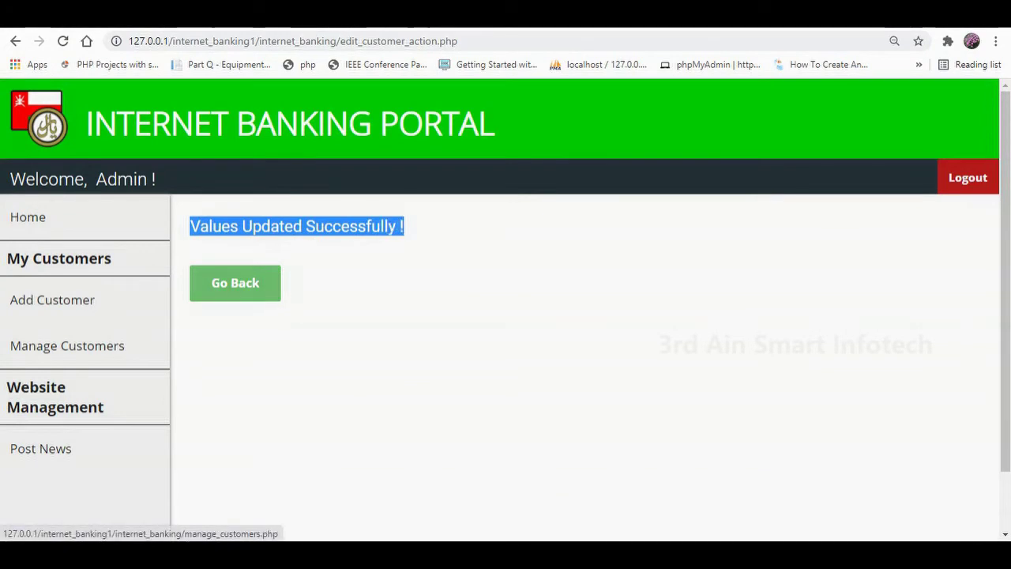
click(67, 346)
Highlight customer 7's name and open its Transactions history from the actions menu.
scroll(584, 355, down, 5)
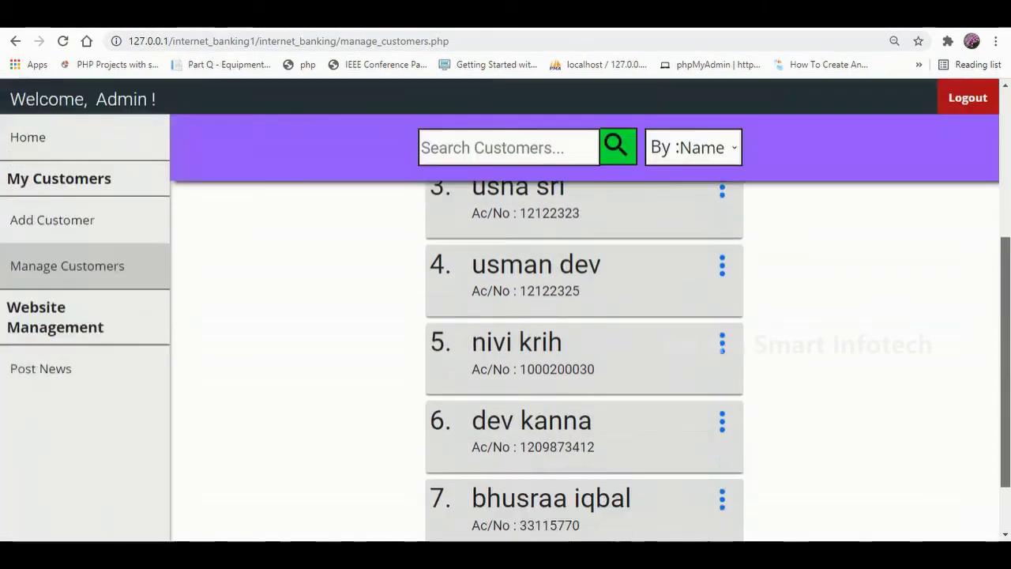
drag(472, 422, 632, 423)
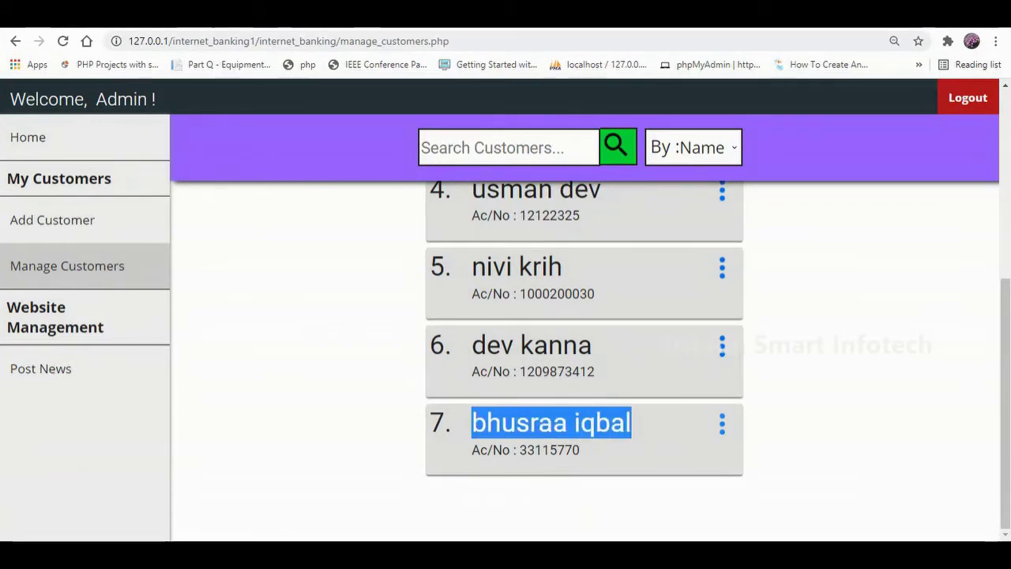
click(722, 425)
click(760, 485)
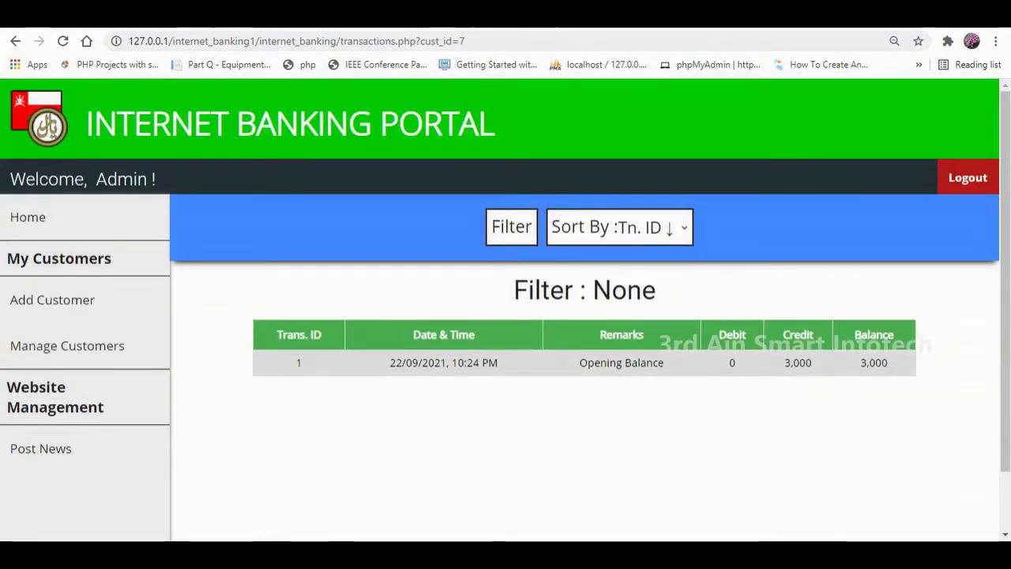
Highlight the transaction table's column headers and sort the list by Tn. ID ↓.
drag(277, 334, 322, 334)
drag(412, 334, 474, 334)
drag(601, 334, 644, 334)
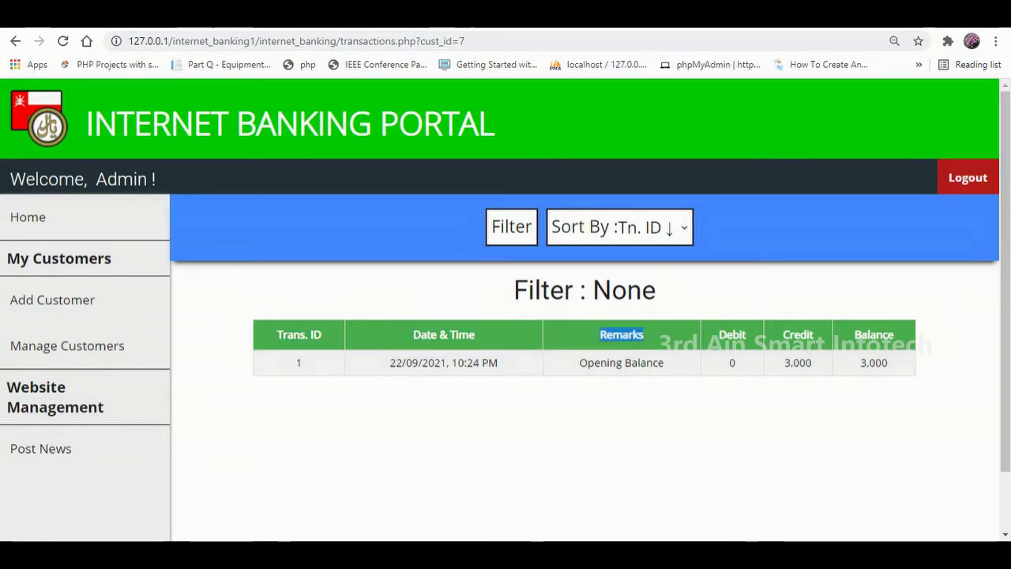
drag(718, 334, 893, 334)
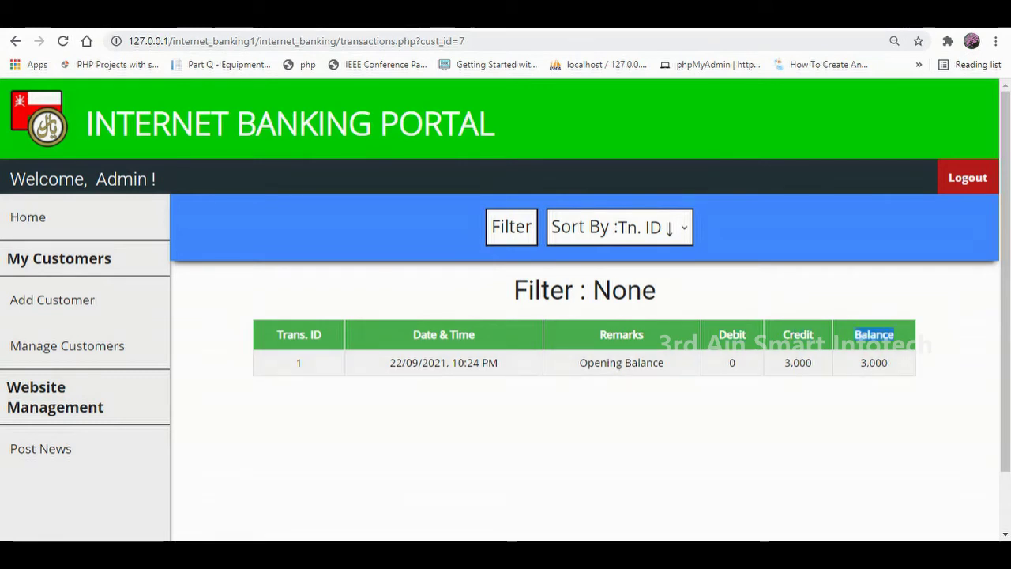
click(620, 226)
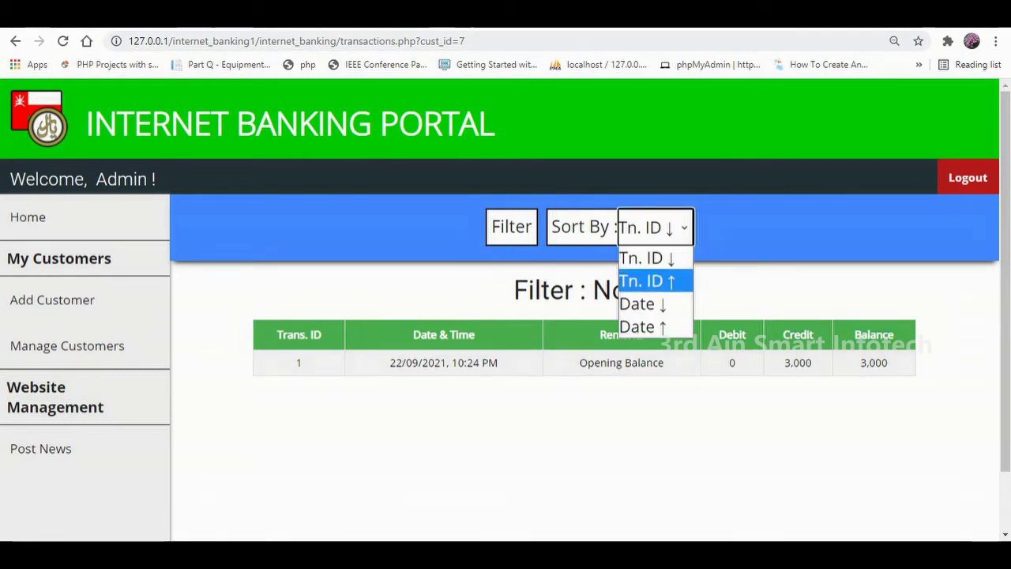
click(646, 257)
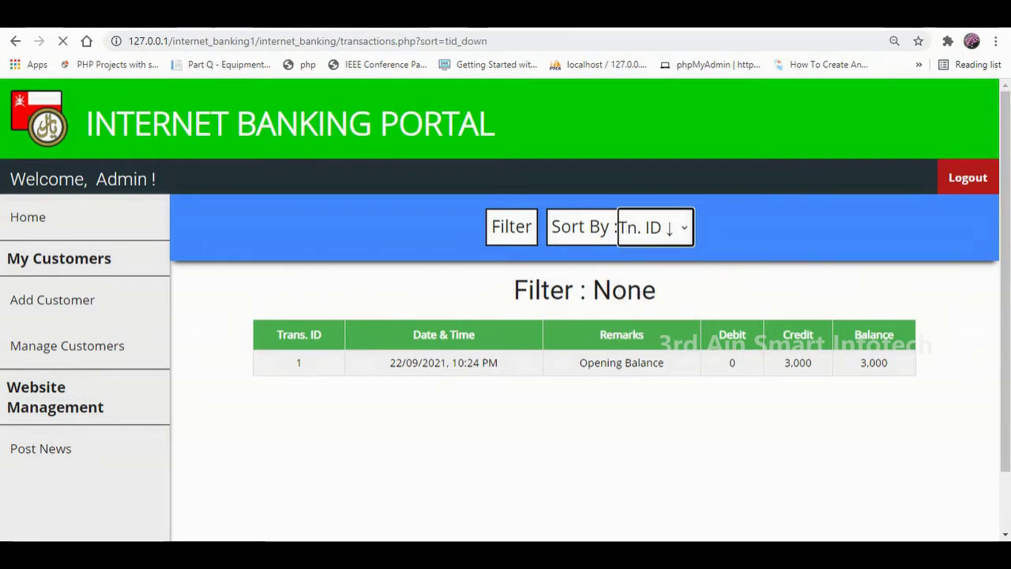
click(67, 345)
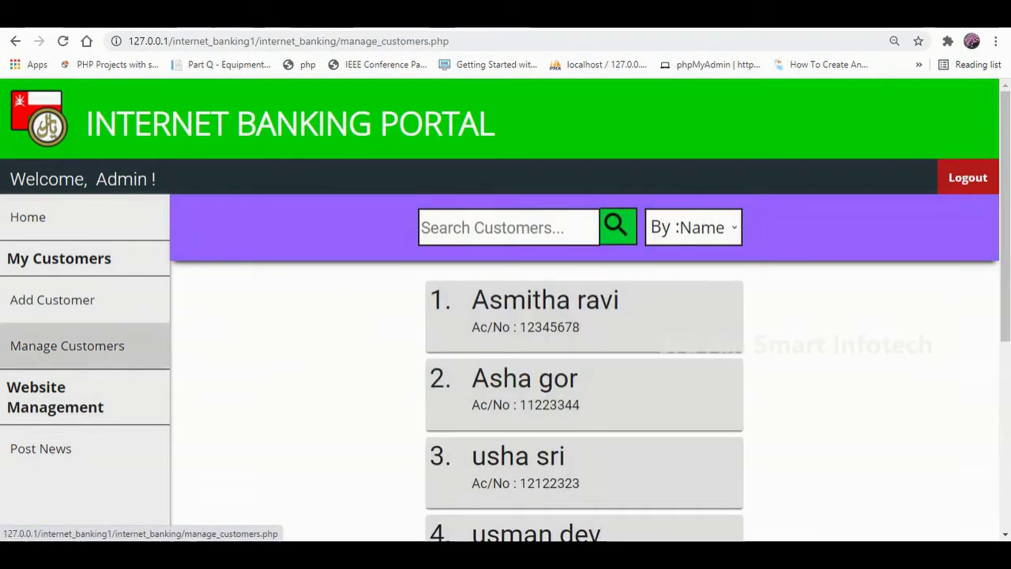
scroll(584, 356, down, 4)
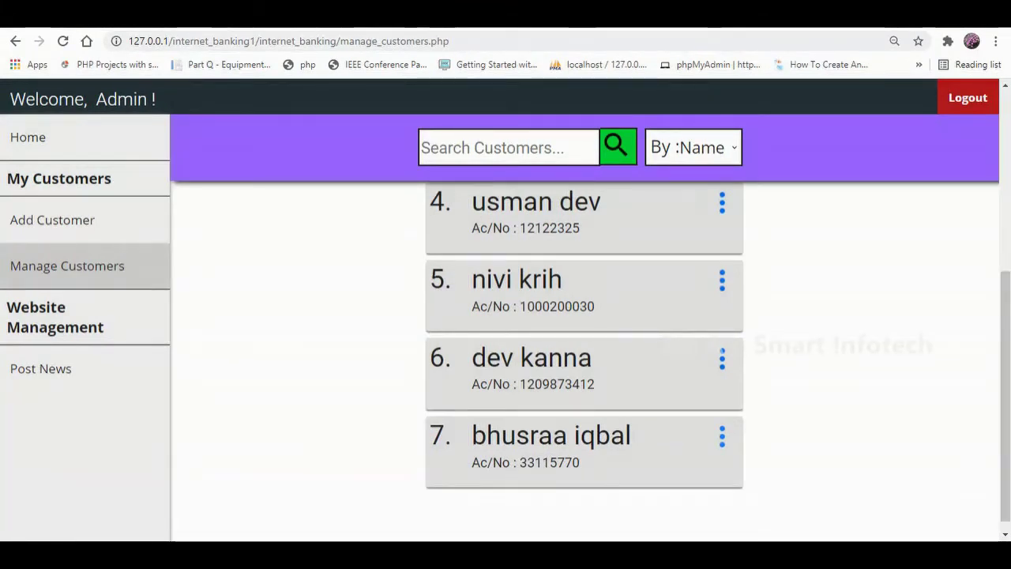
click(722, 436)
click(745, 527)
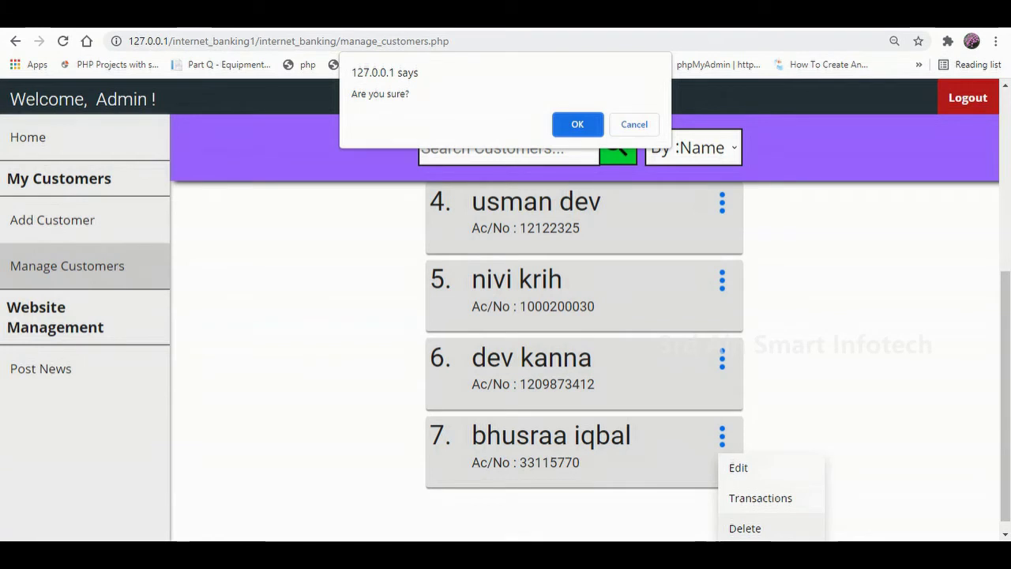
click(634, 124)
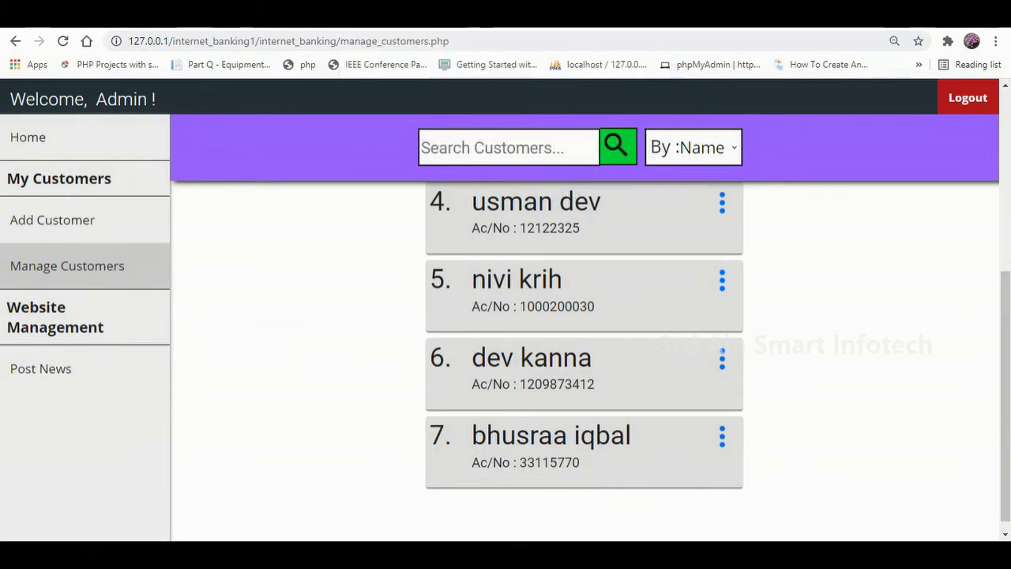
click(505, 147)
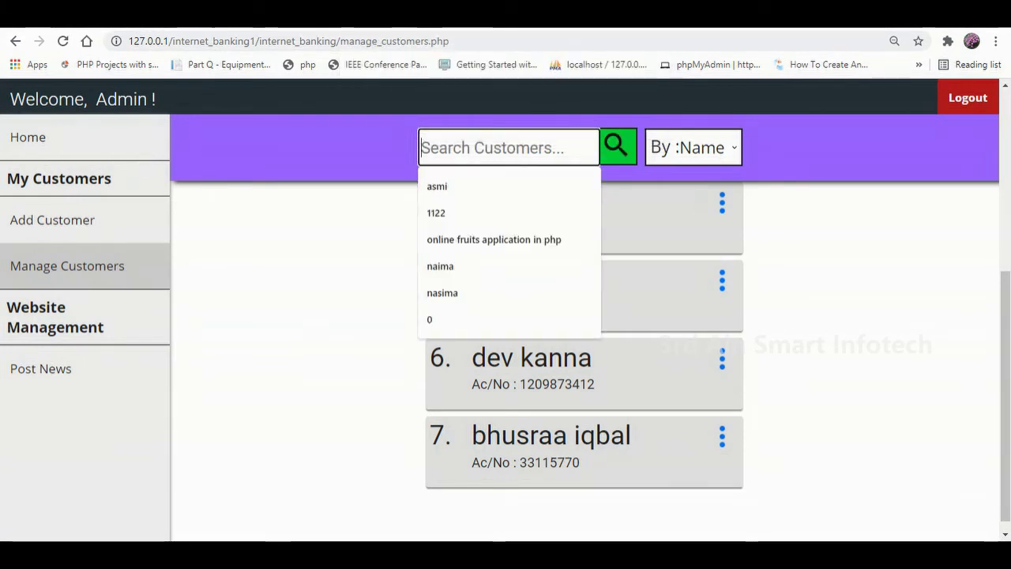
Search customers by Name for the customer's name and highlight the single matching result.
click(694, 147)
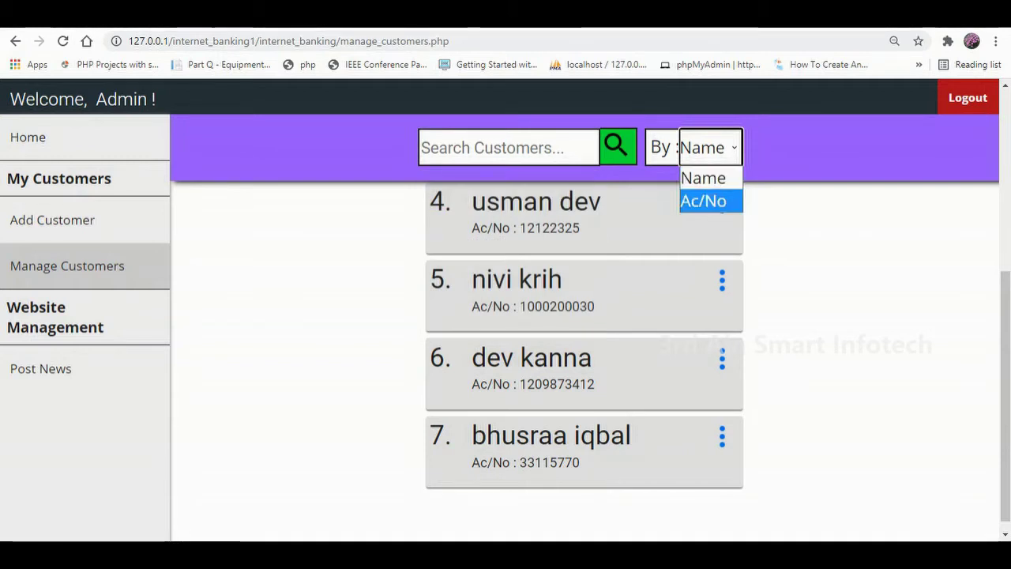
click(506, 147)
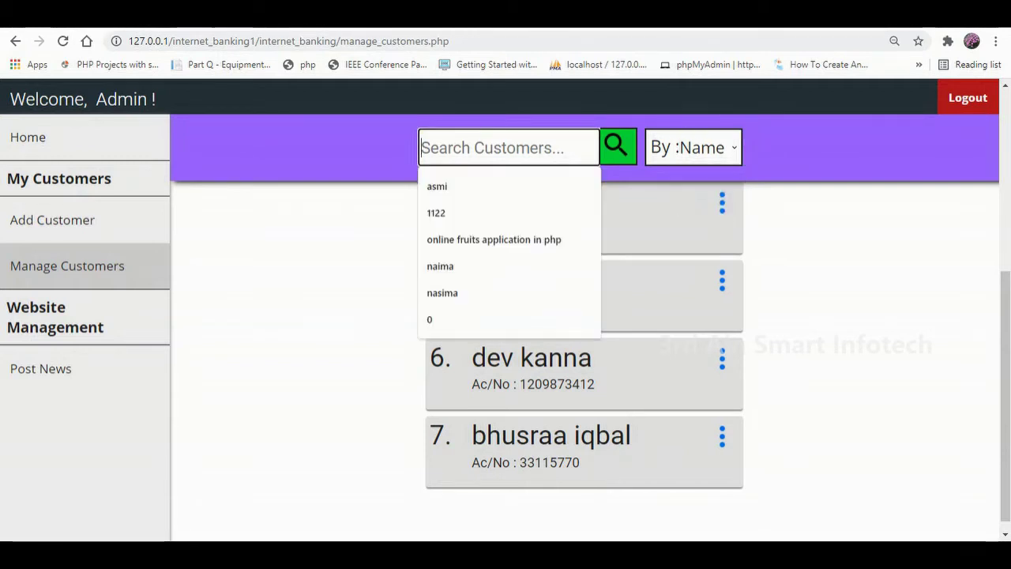
click(693, 148)
click(703, 178)
click(618, 147)
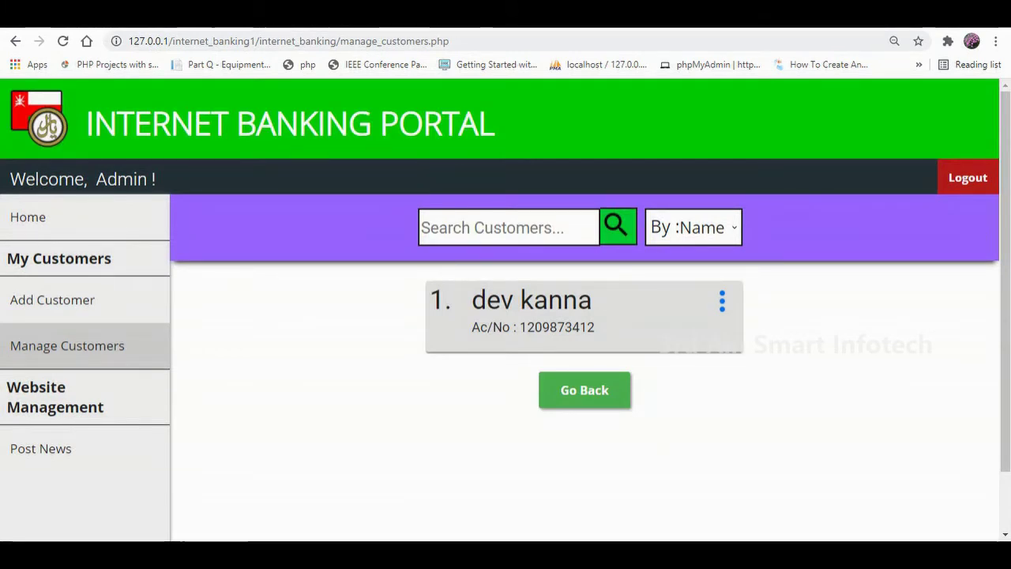
drag(473, 300, 592, 301)
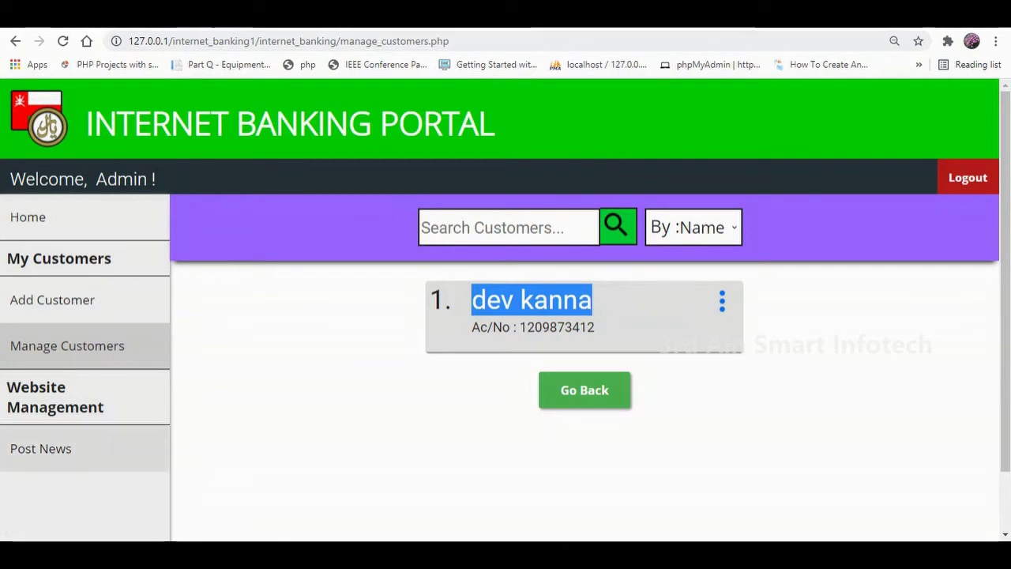
Post a news item headlined 'loan for farmers' with details 'agricultural loans are provided for farmers.'.
click(40, 448)
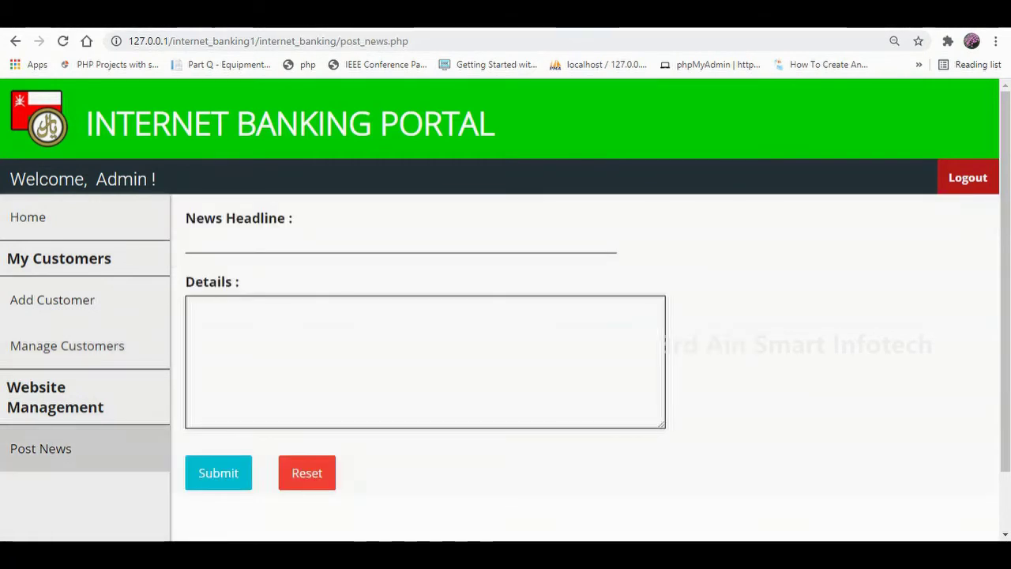
click(371, 243)
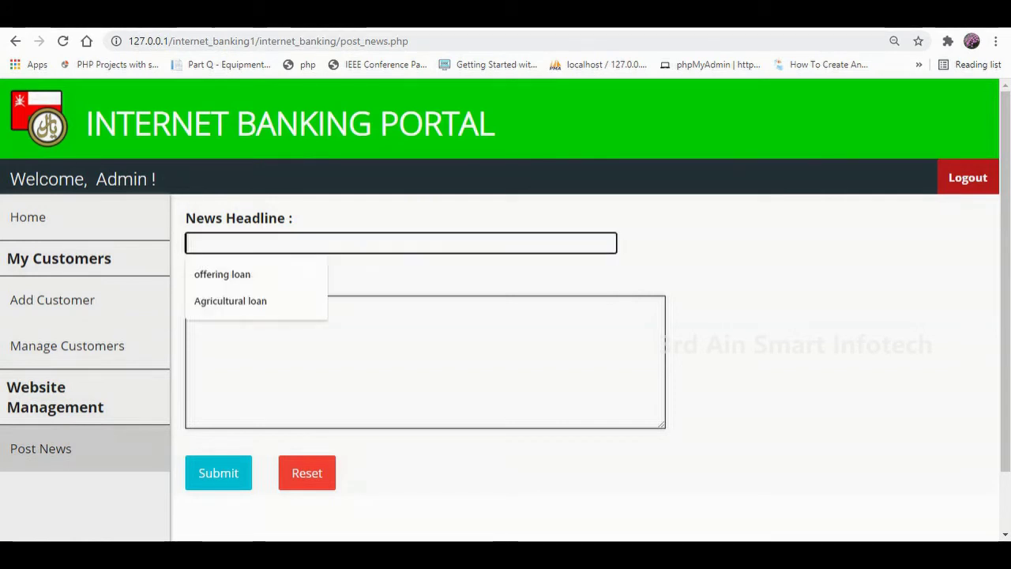
text(loan for farmers)
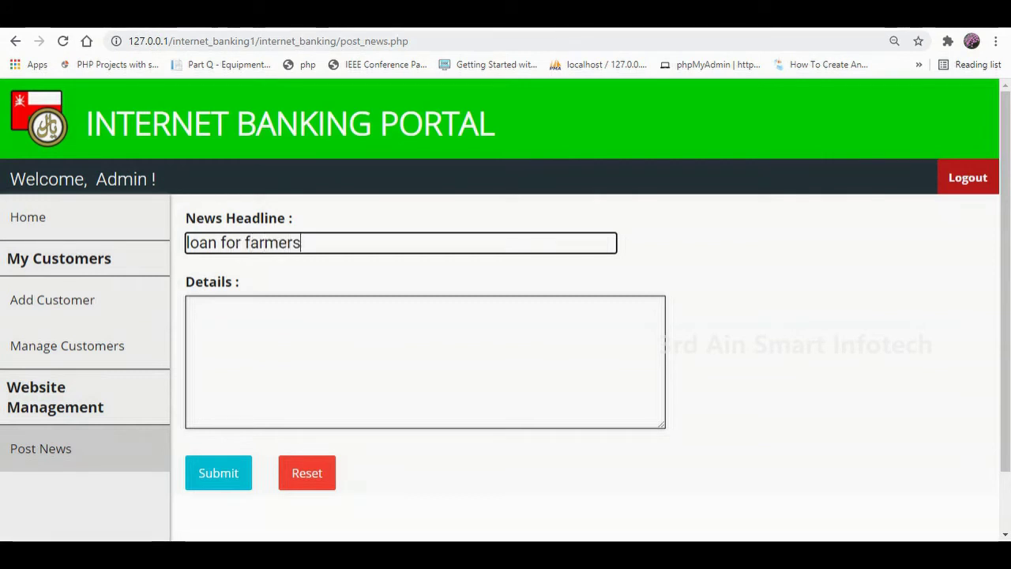
key(Tab)
text(ag)
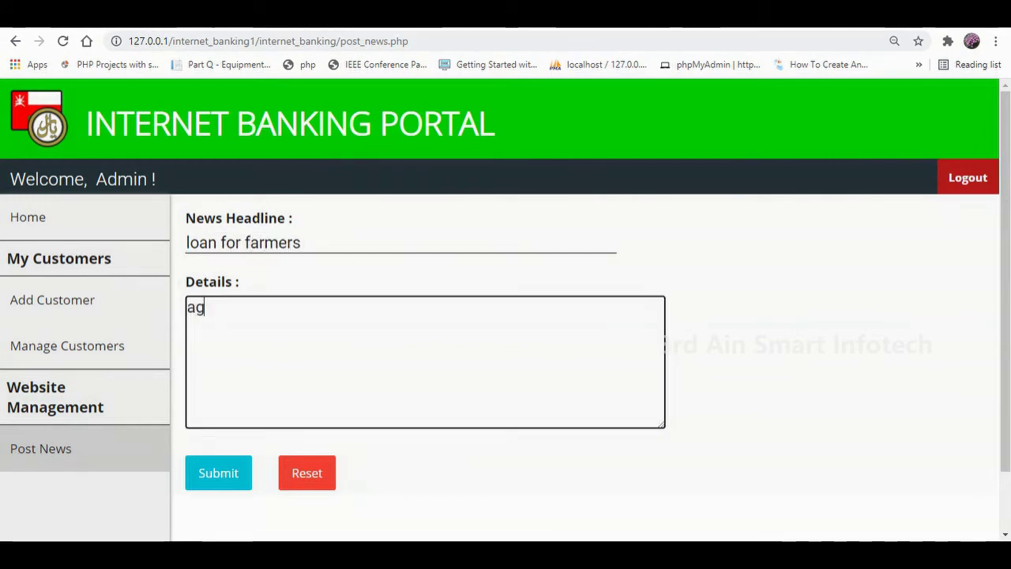
text(ricultural loasn)
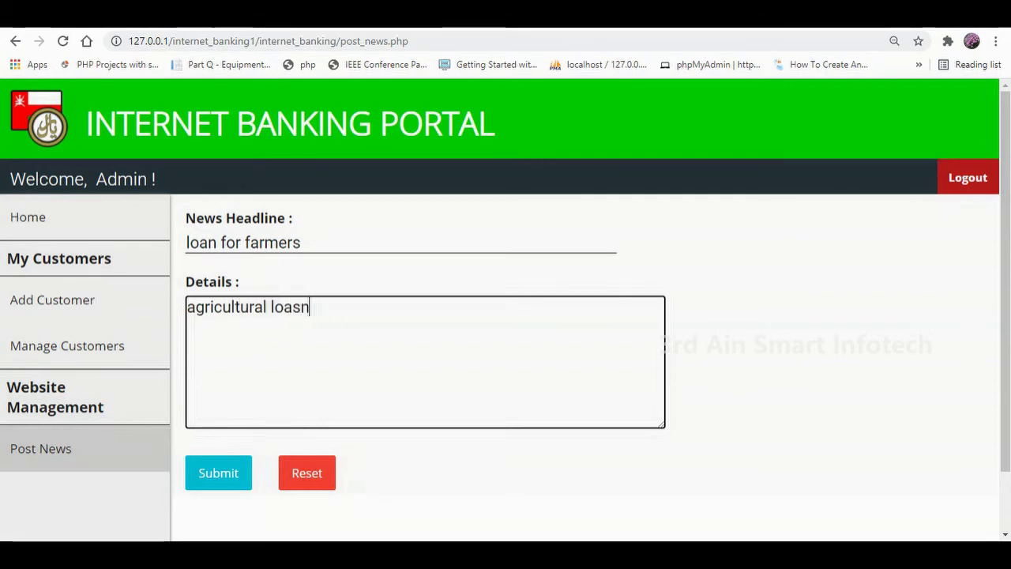
key(BackSpace)
text(ns are)
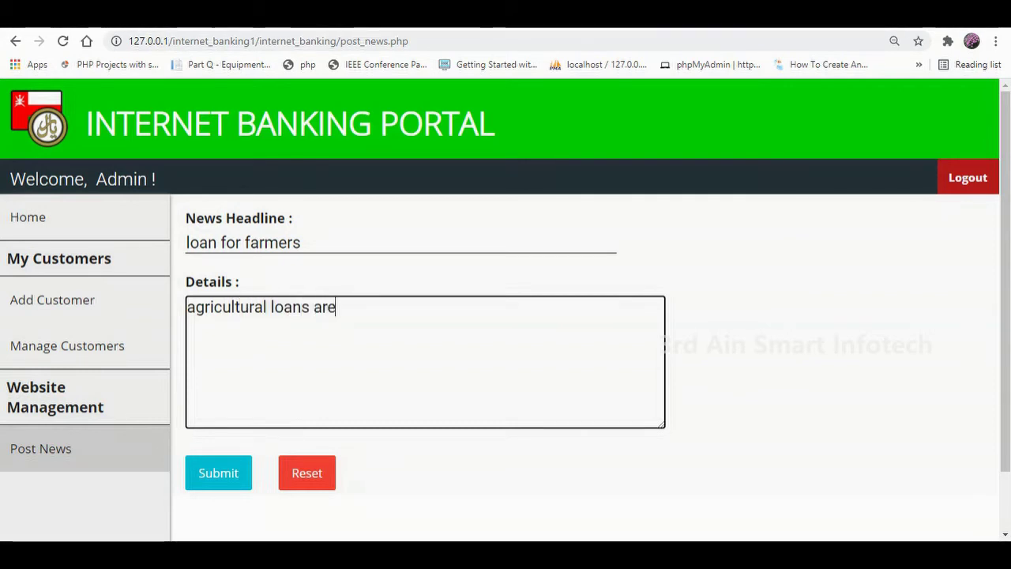
text( provid)
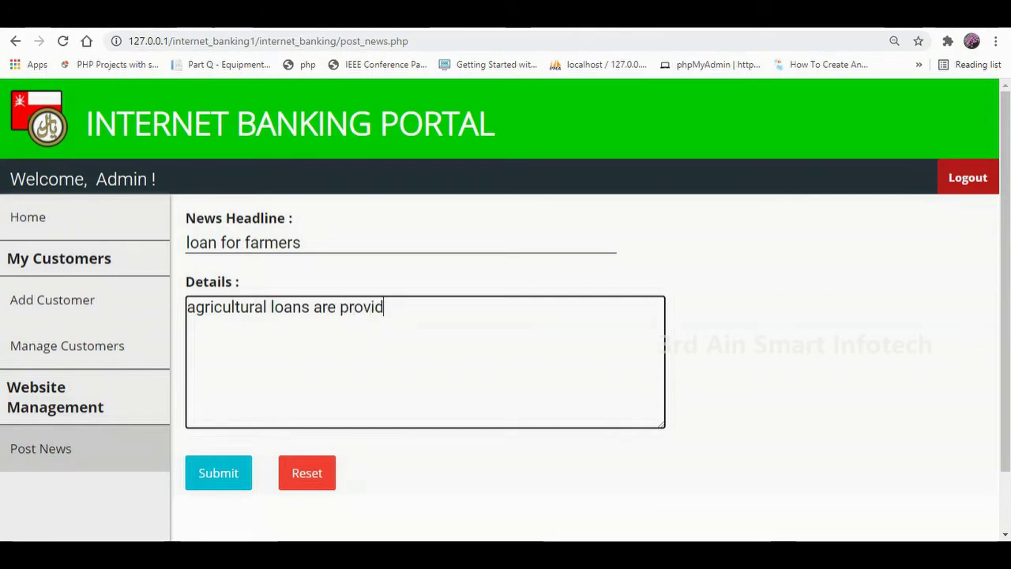
text(ed for fAR)
text(a)
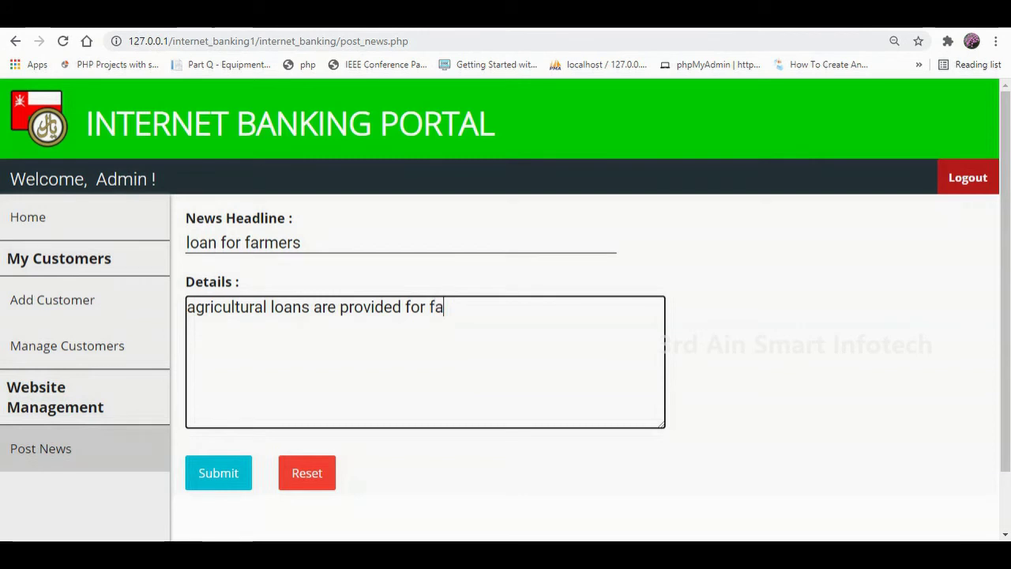
text(rmer)
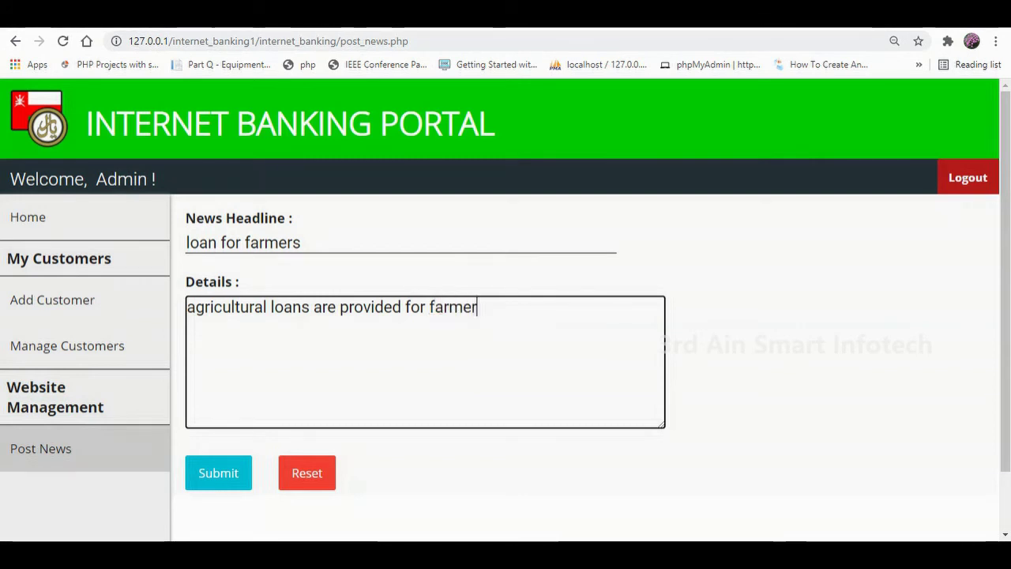
text(.)
key(BackSpace)
text(s.)
key(Tab)
key(Return)
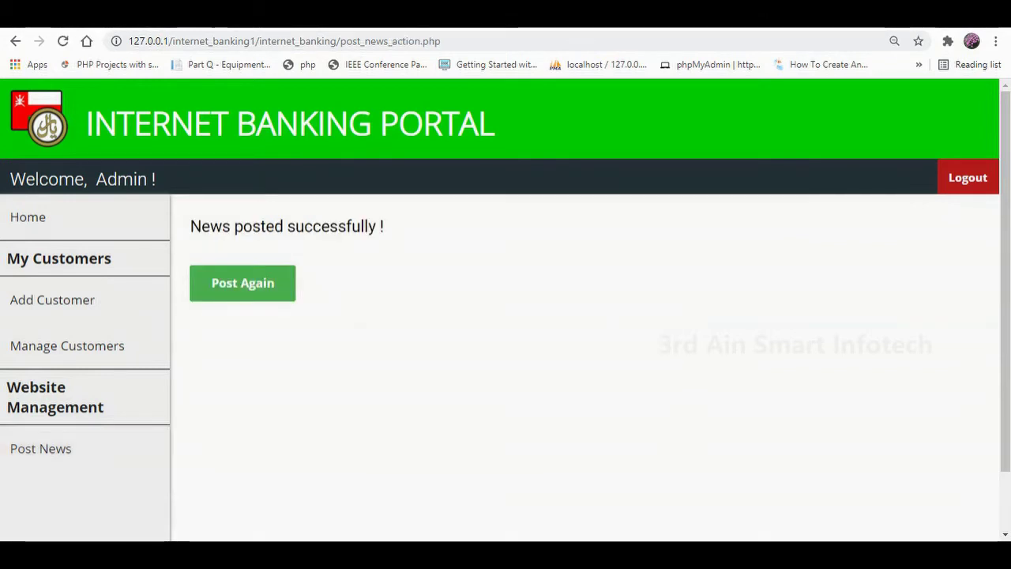
drag(385, 226, 189, 226)
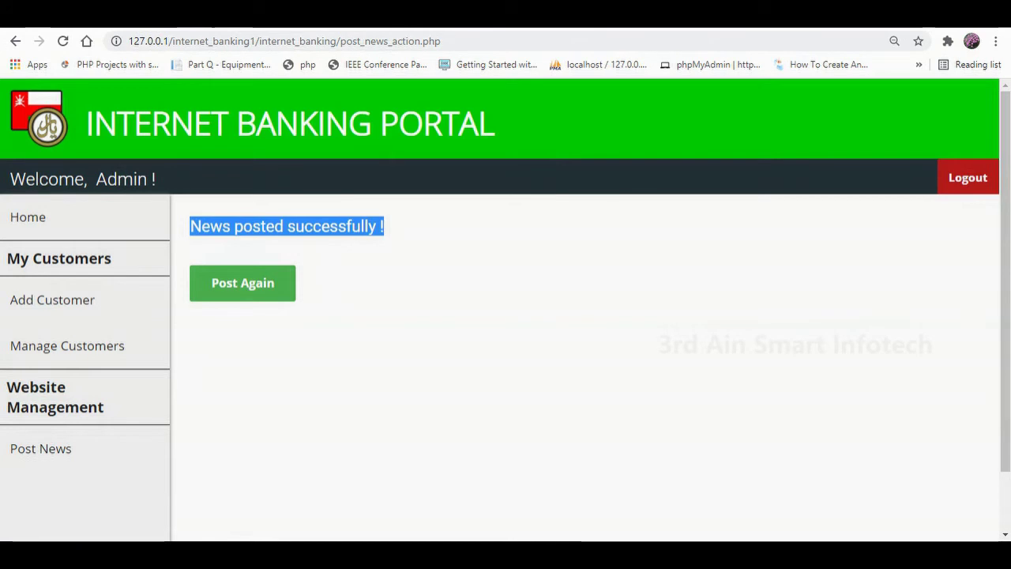
Log out of the admin account and load the home page by removing admin_login.php from the address.
click(968, 178)
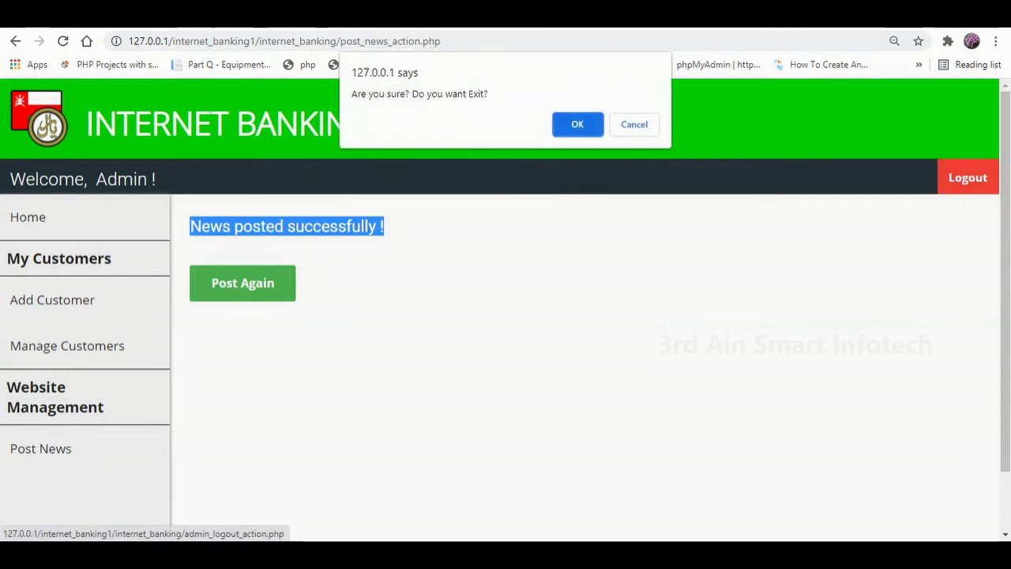
key(Return)
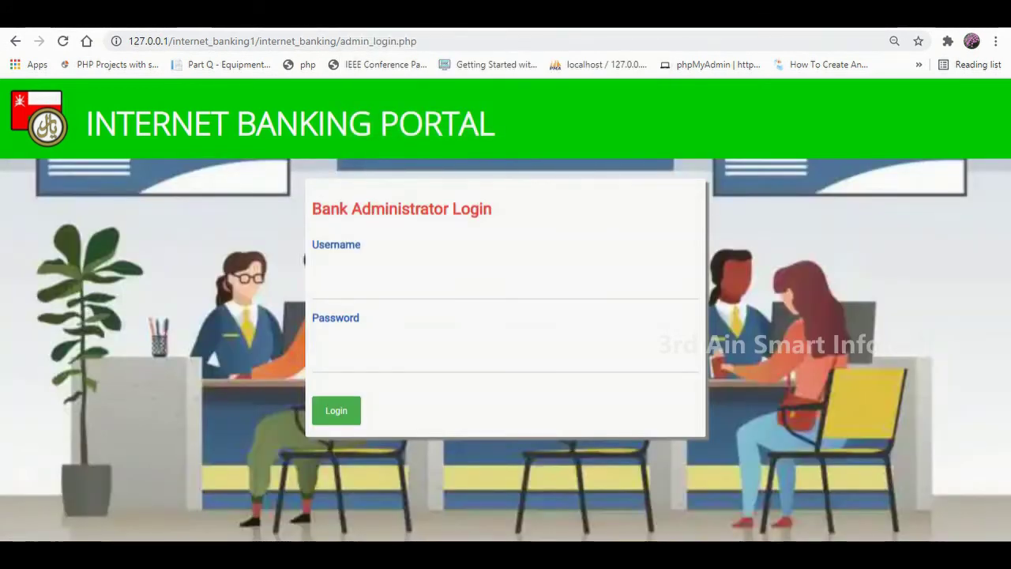
drag(417, 41, 344, 41)
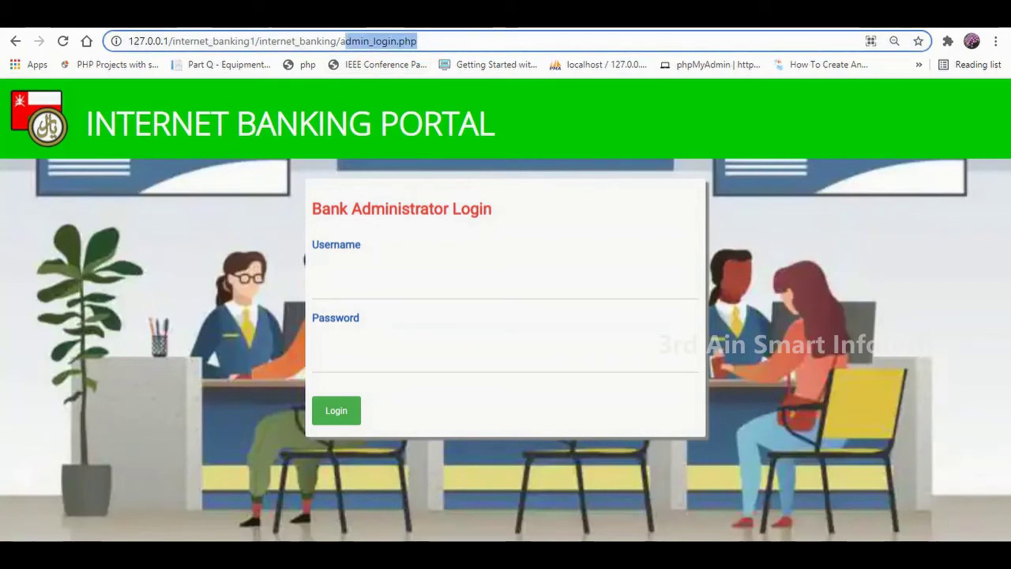
key(BackSpace)
key(Return)
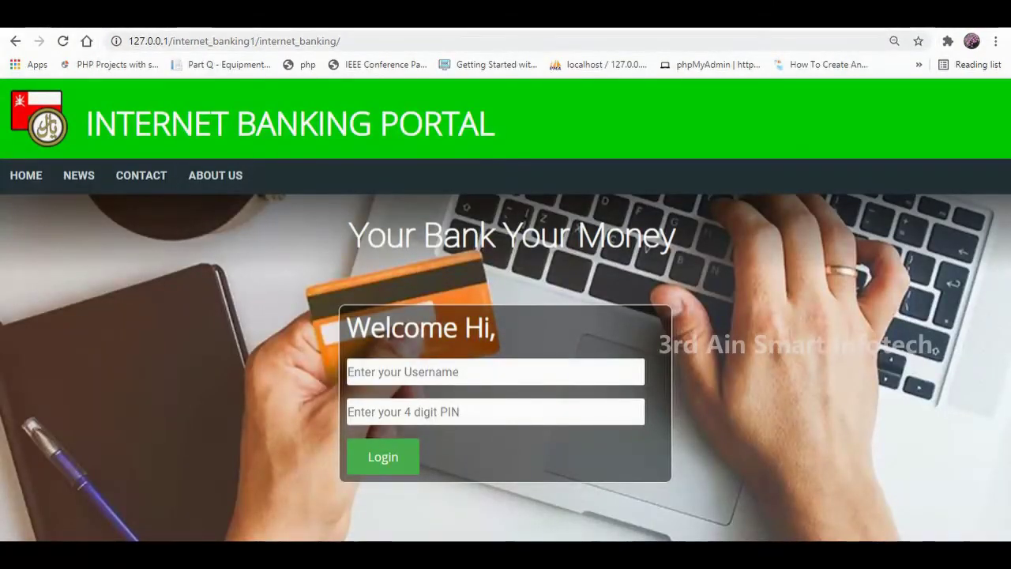
click(26, 175)
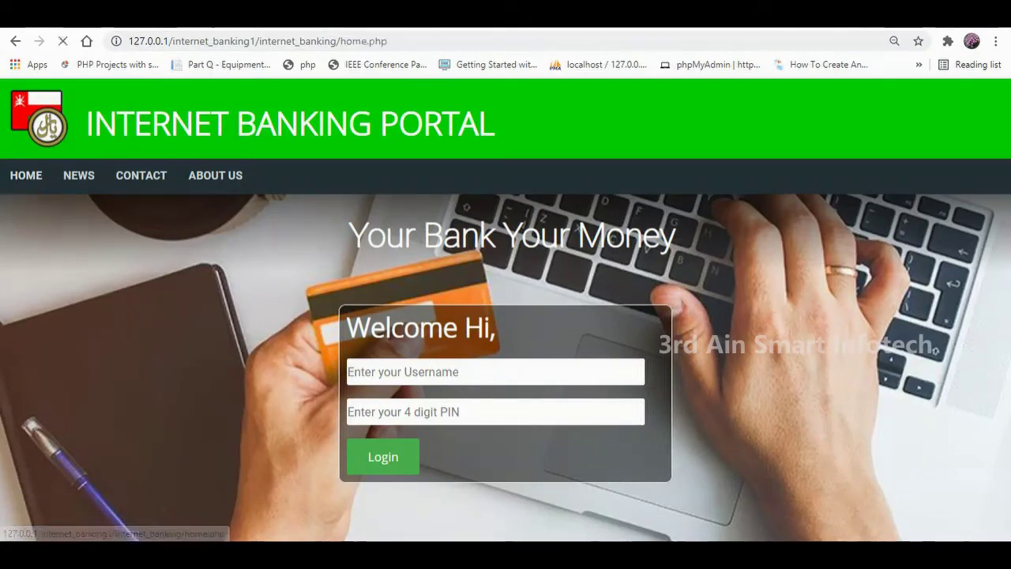
click(79, 176)
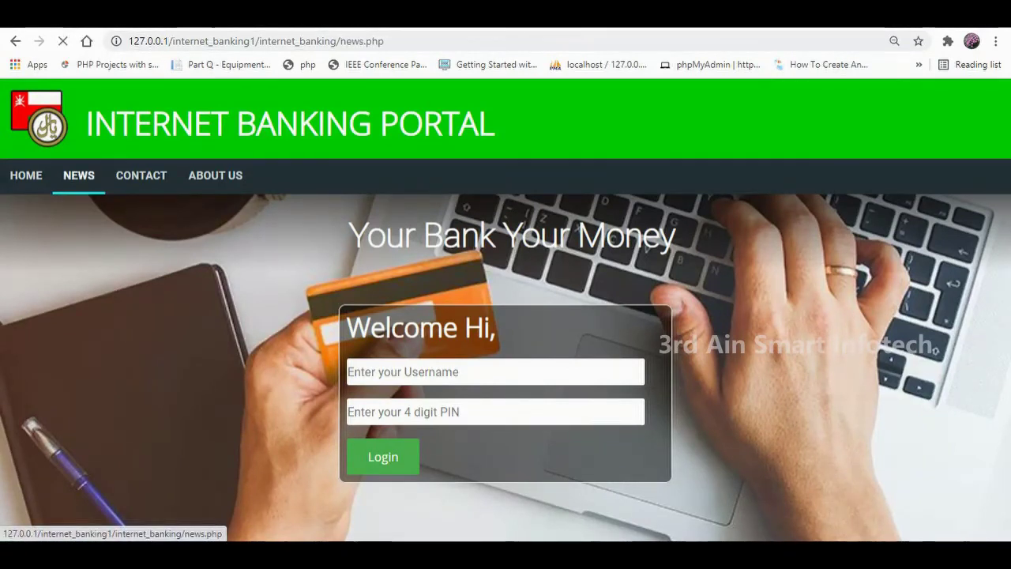
scroll(505, 355, down, 10)
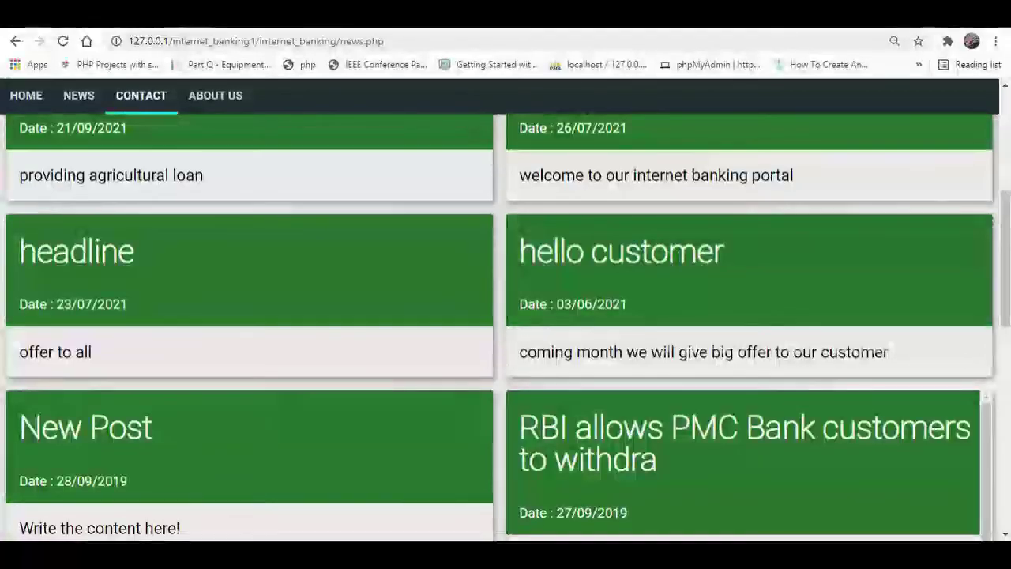
click(140, 94)
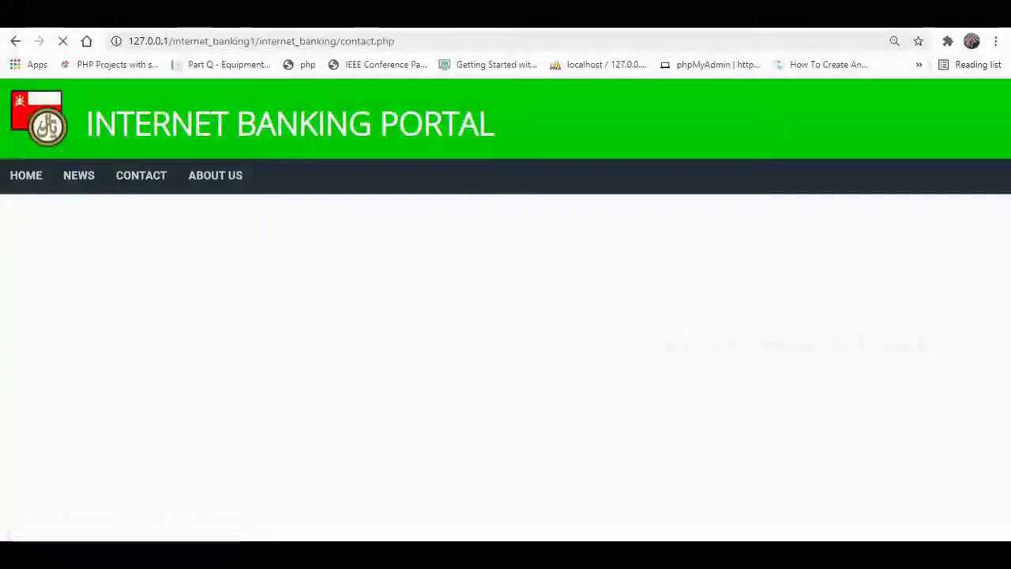
scroll(505, 316, down, 1)
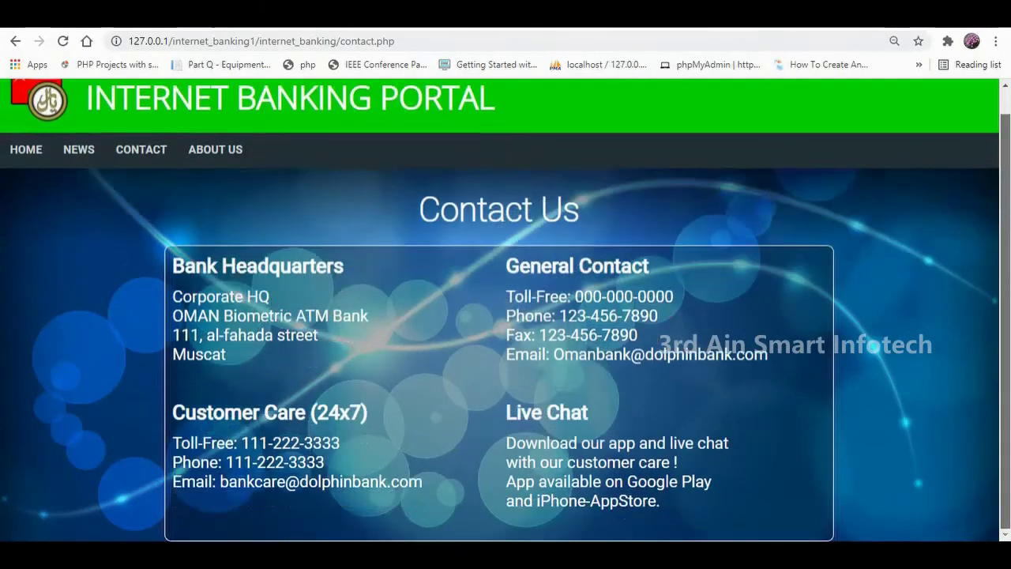
scroll(506, 316, up, 1)
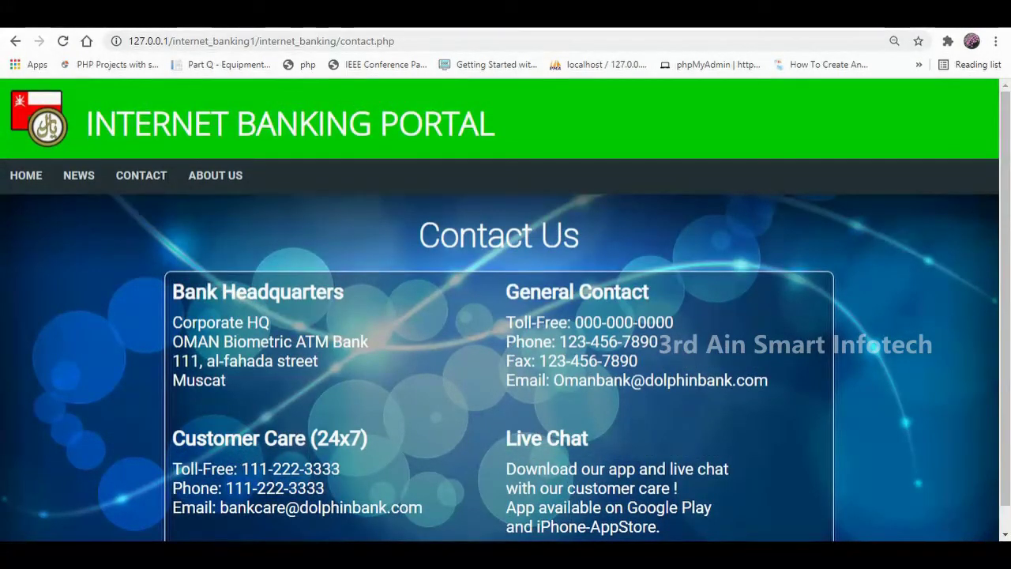
click(215, 175)
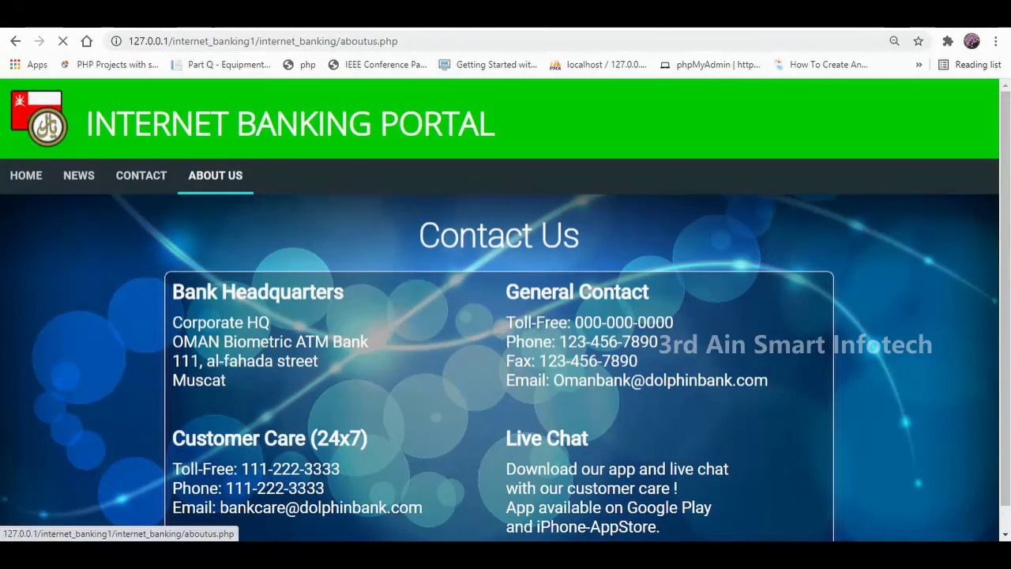
scroll(505, 316, down, 3)
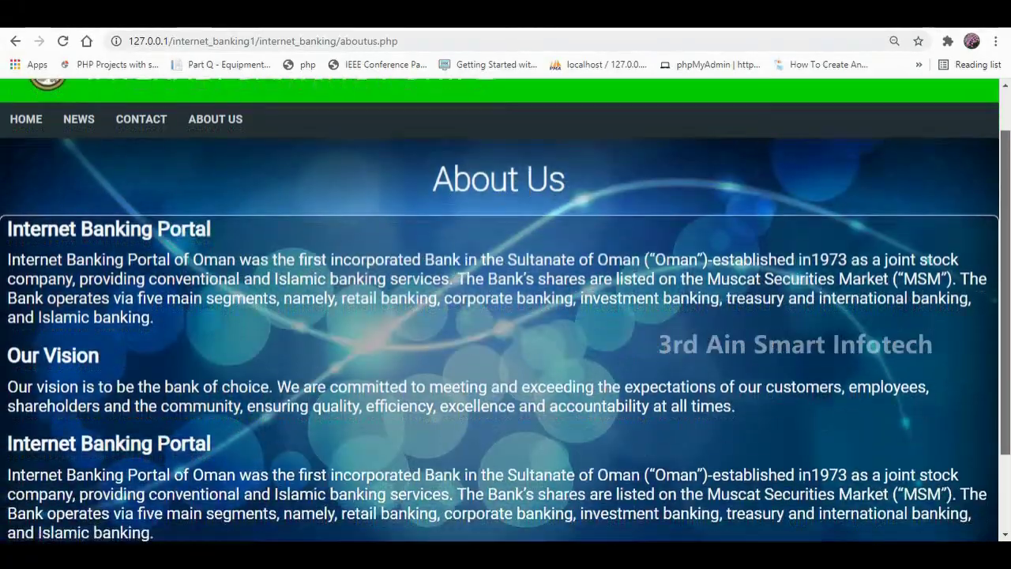
scroll(505, 316, up, 3)
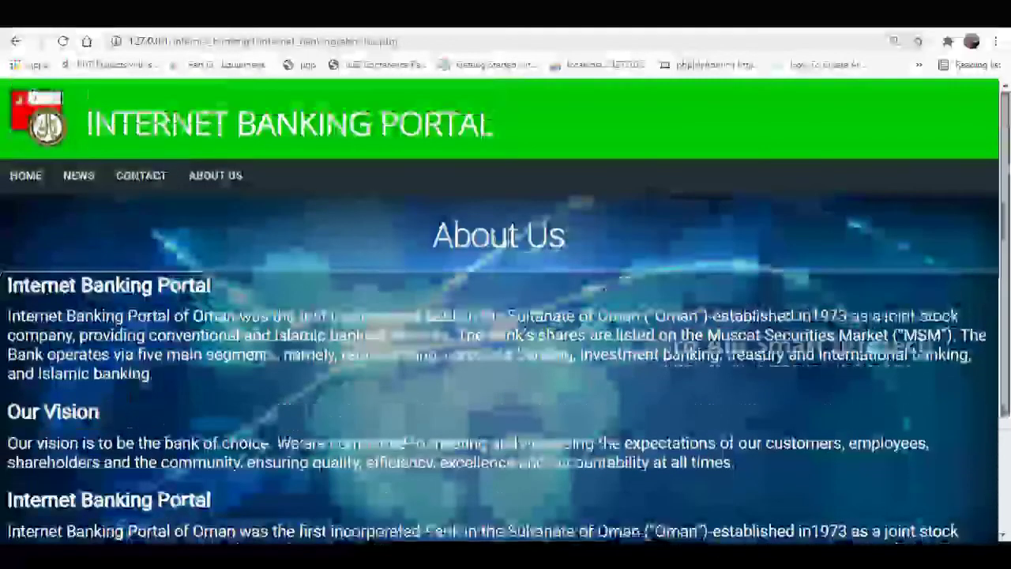
Log in with the saved customer username and the account PIN from the home page.
click(26, 175)
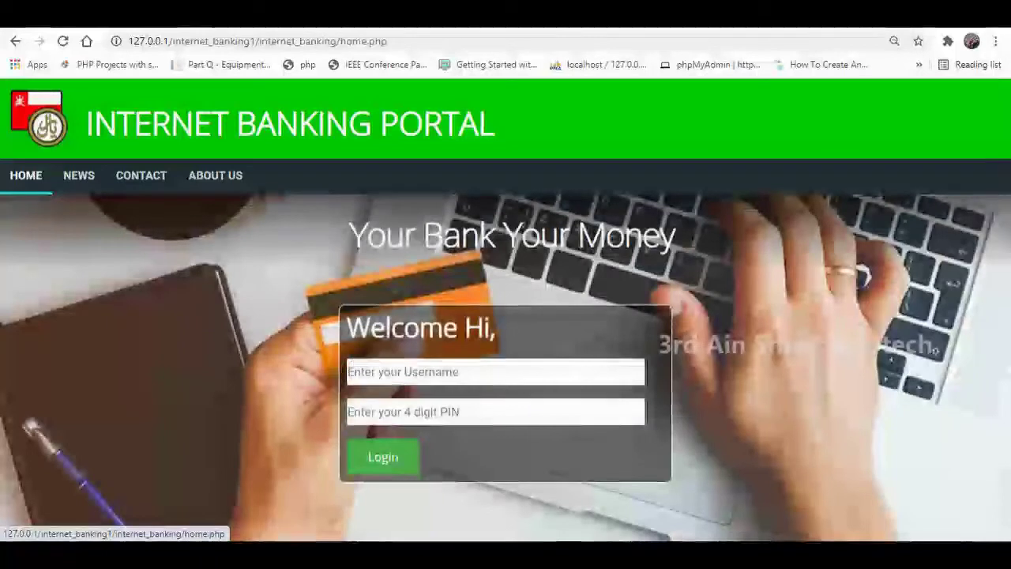
click(496, 372)
key(Down)
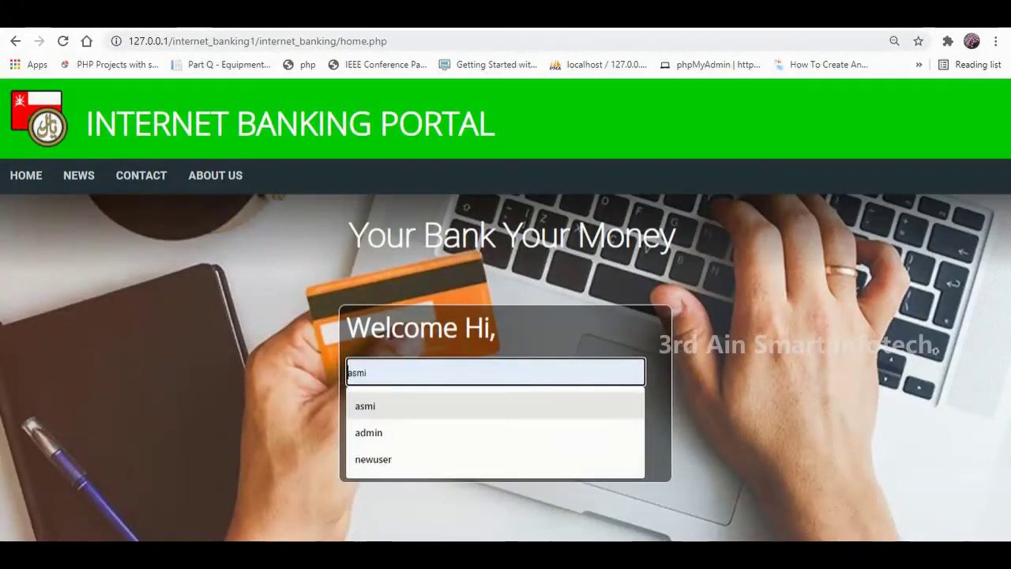
key(Return)
key(Tab)
text(1)
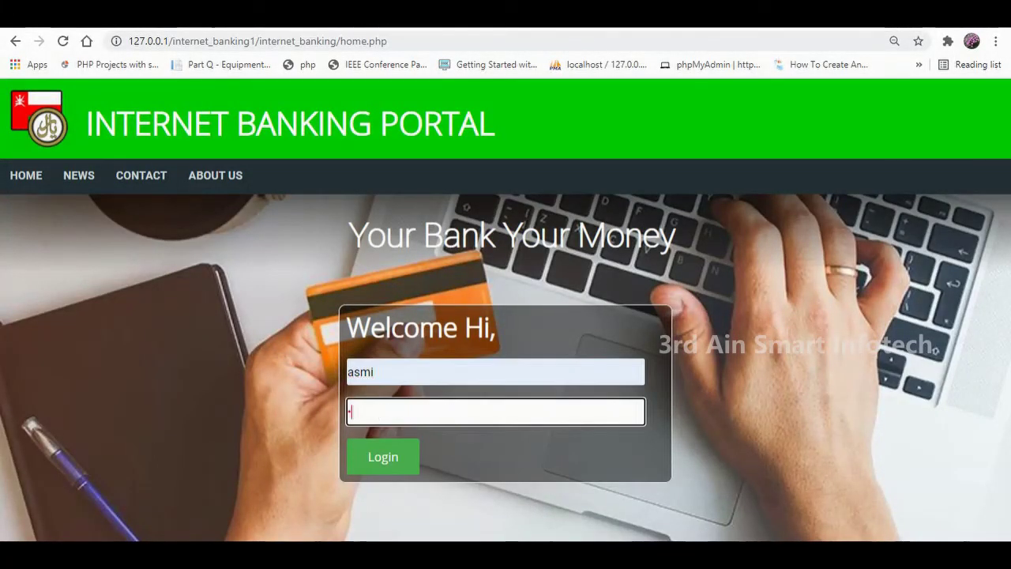
text(23)
key(Return)
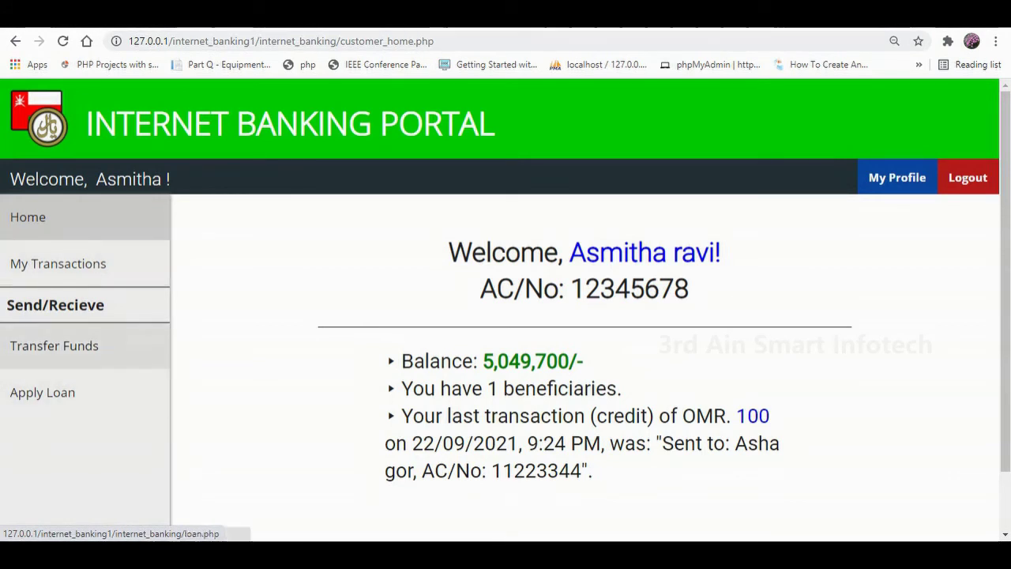
triple_click(55, 305)
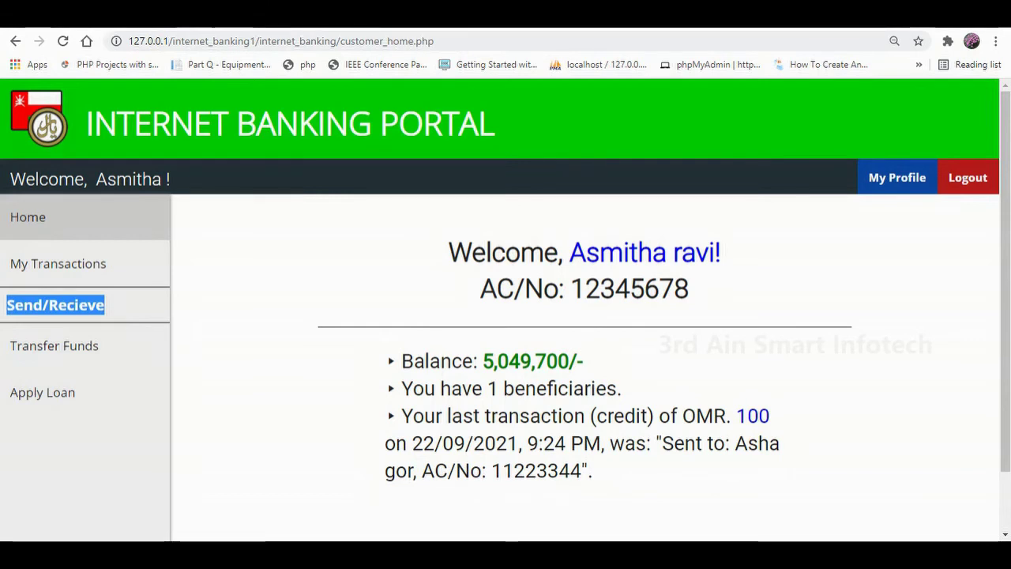
click(55, 305)
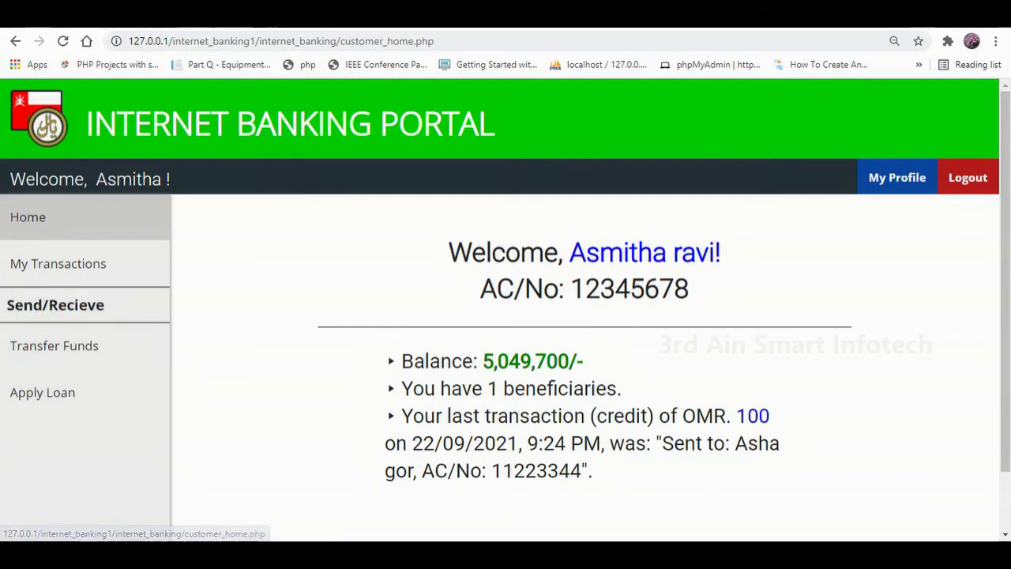
scroll(506, 316, down, 2)
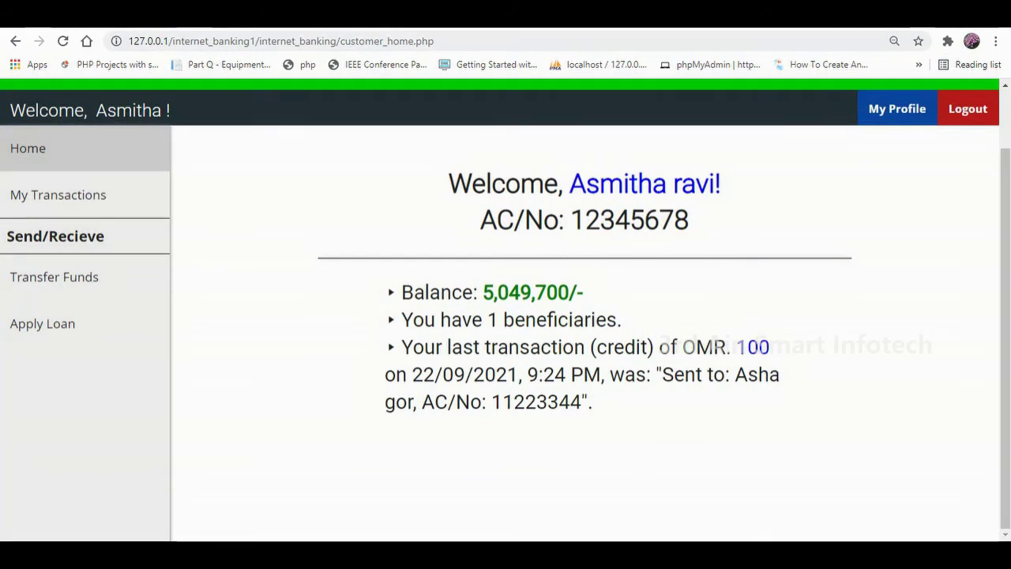
drag(448, 183, 720, 183)
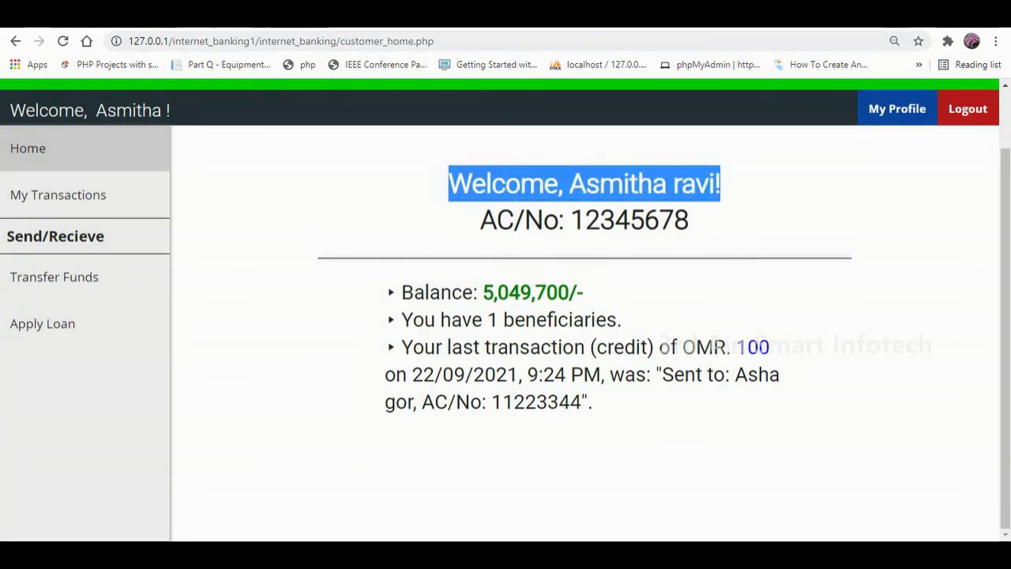
drag(565, 220, 689, 220)
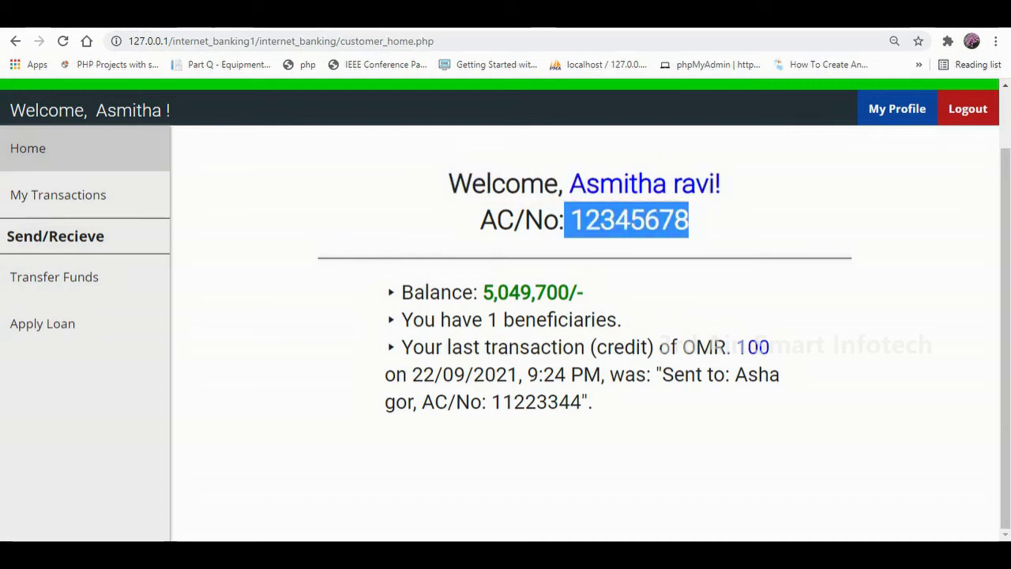
drag(397, 293, 477, 293)
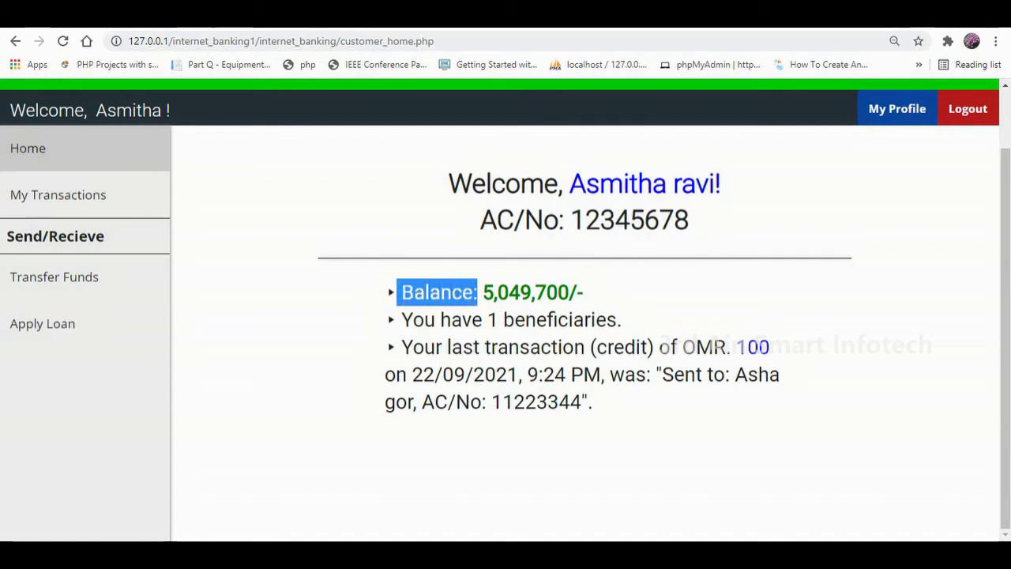
drag(413, 347, 552, 319)
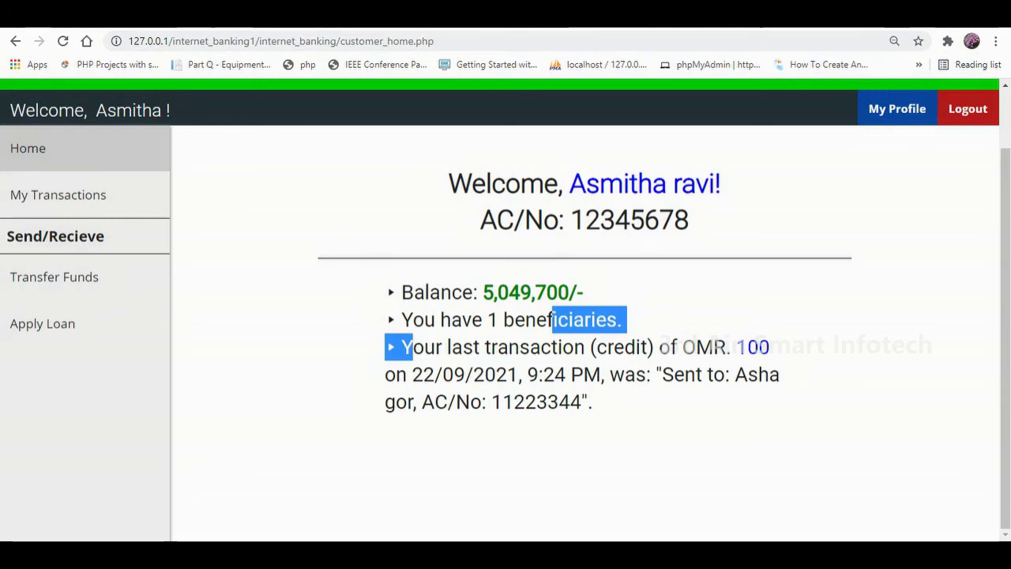
drag(670, 347, 592, 401)
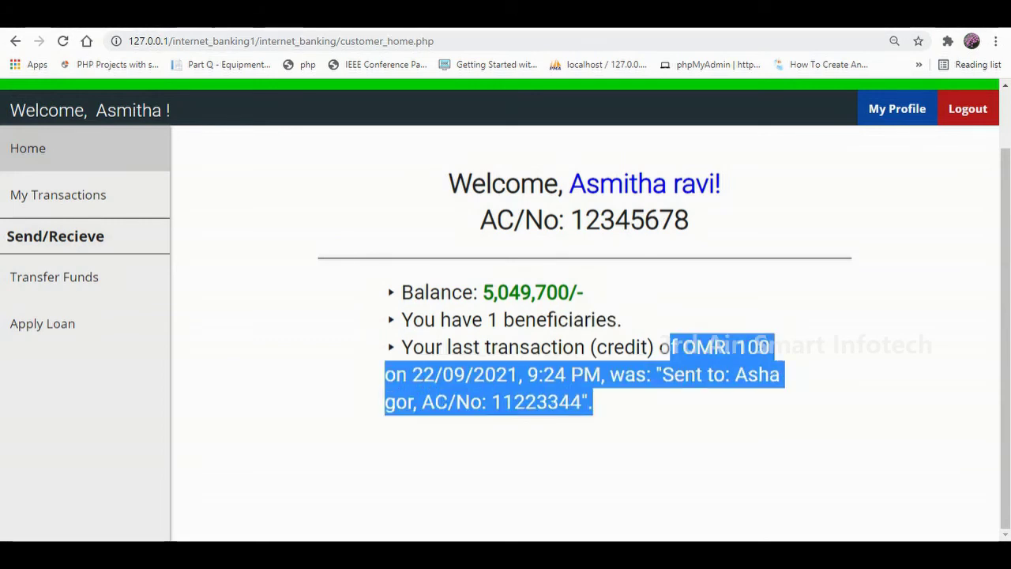
click(58, 194)
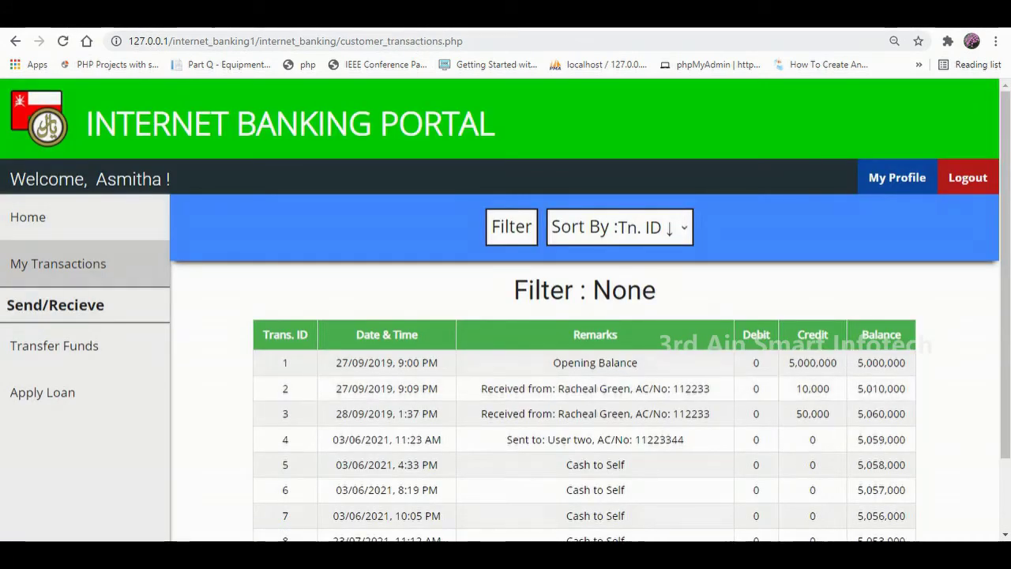
Sort My Transactions by date with the newest first, then go to Transfer Funds.
scroll(584, 356, down, 1)
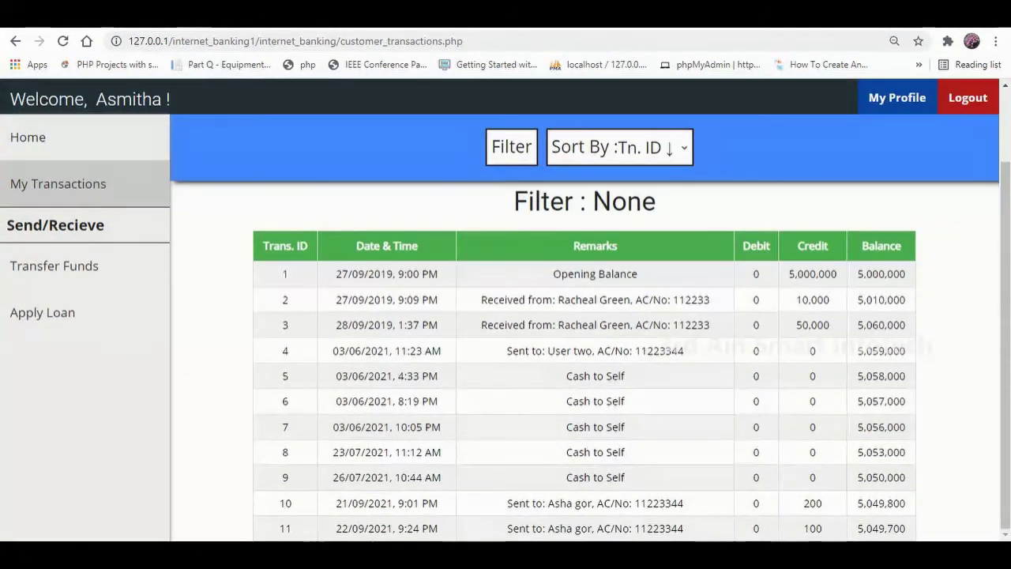
scroll(585, 356, up, 1)
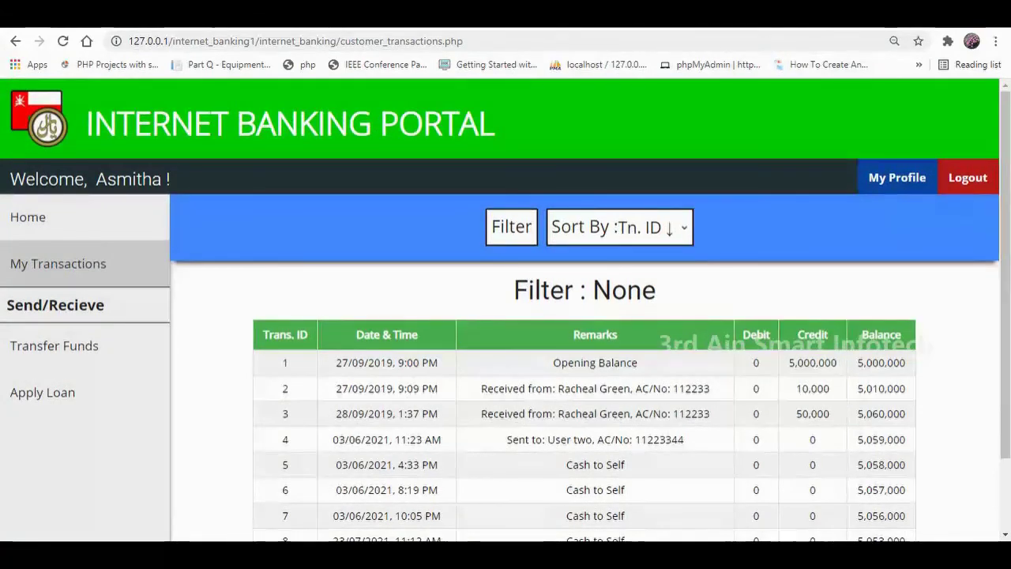
click(656, 226)
click(642, 302)
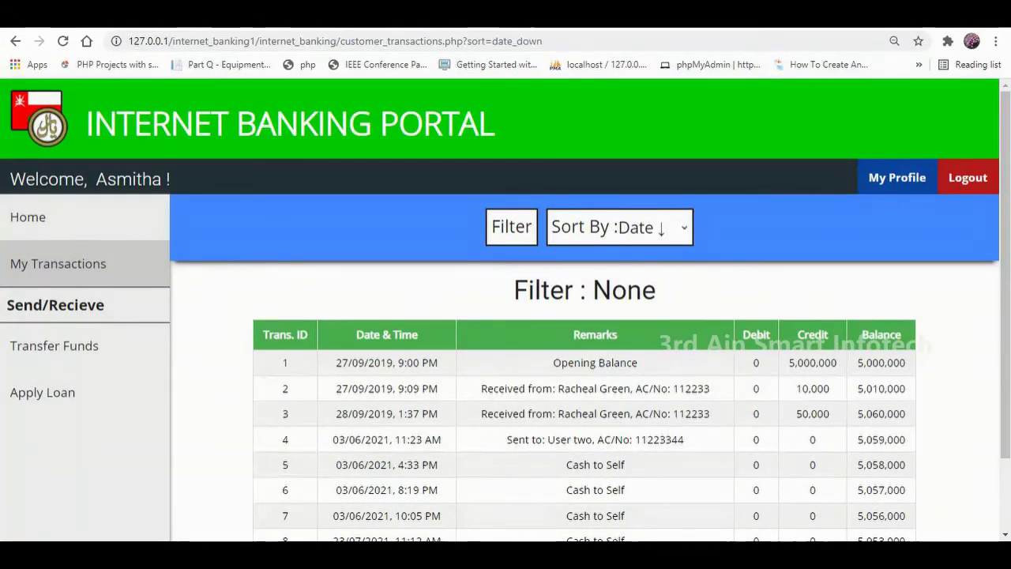
click(620, 226)
click(643, 324)
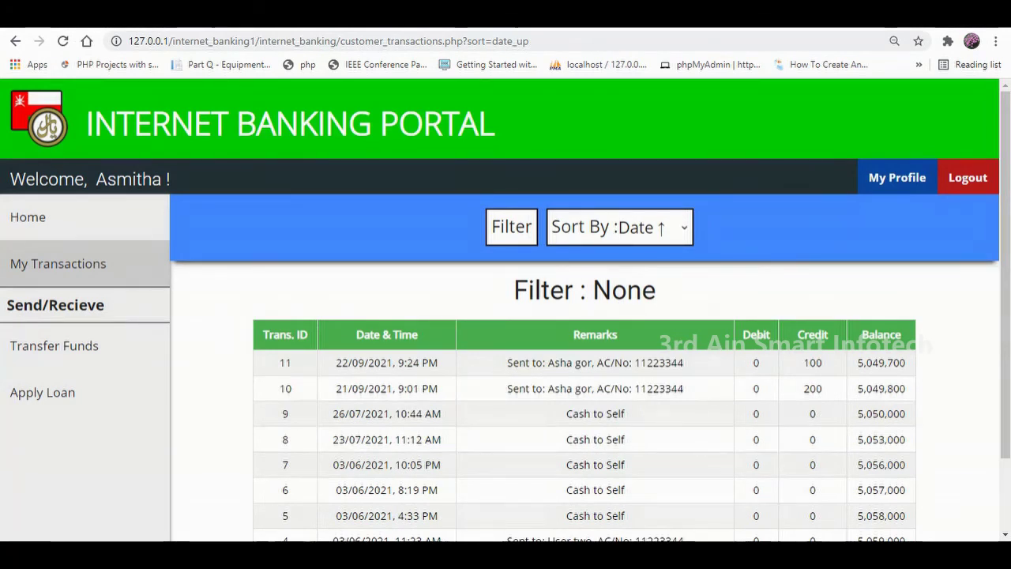
click(54, 345)
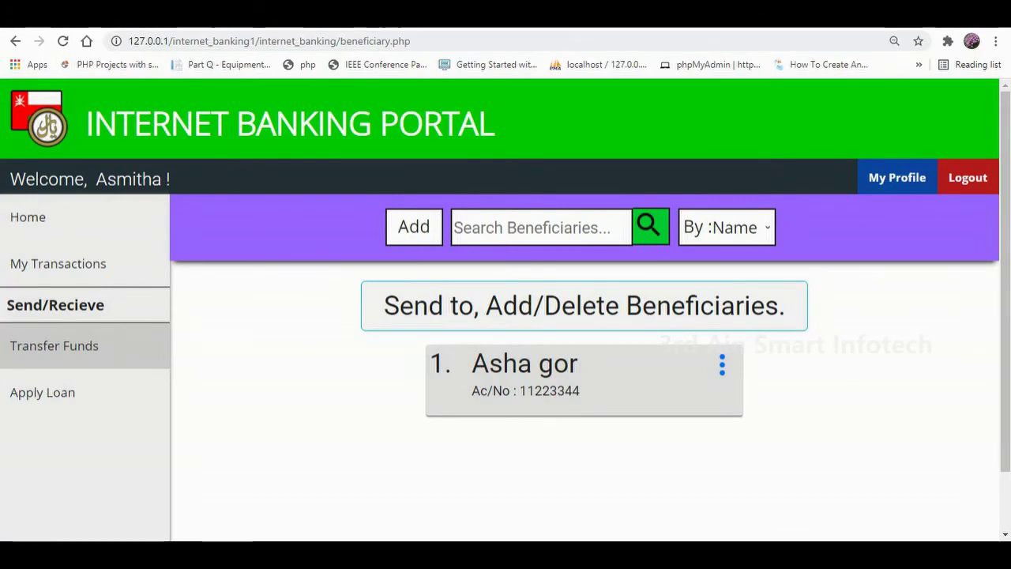
Choose Send Money from the saved beneficiary's actions menu, leaving the search-by choice unchanged.
click(727, 226)
key(Down)
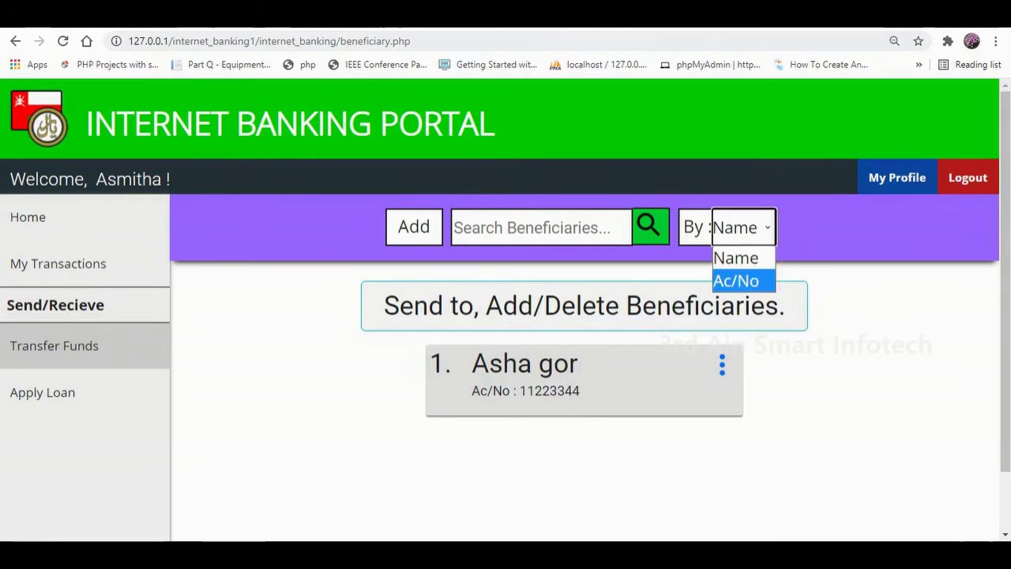
key(Escape)
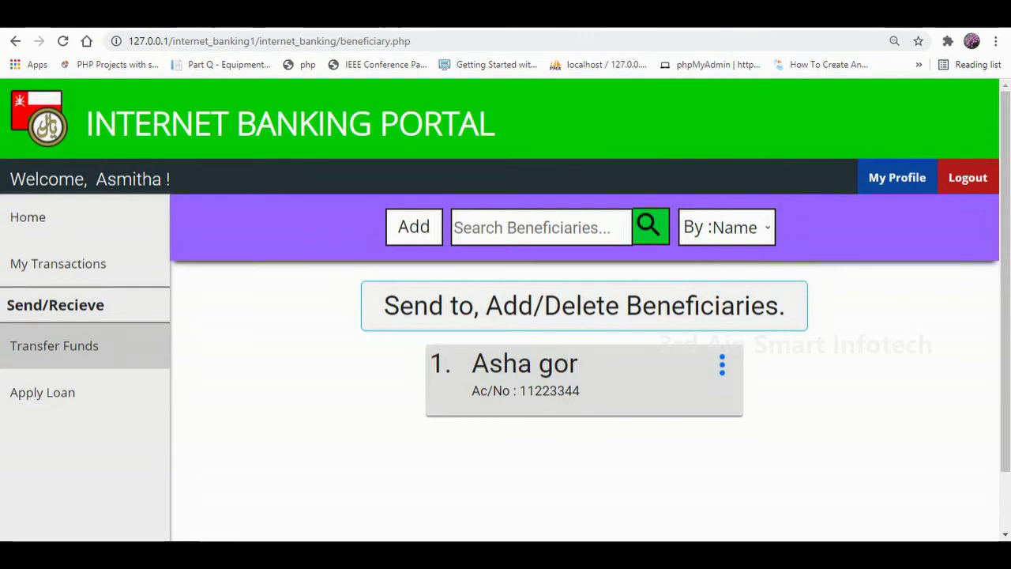
click(722, 364)
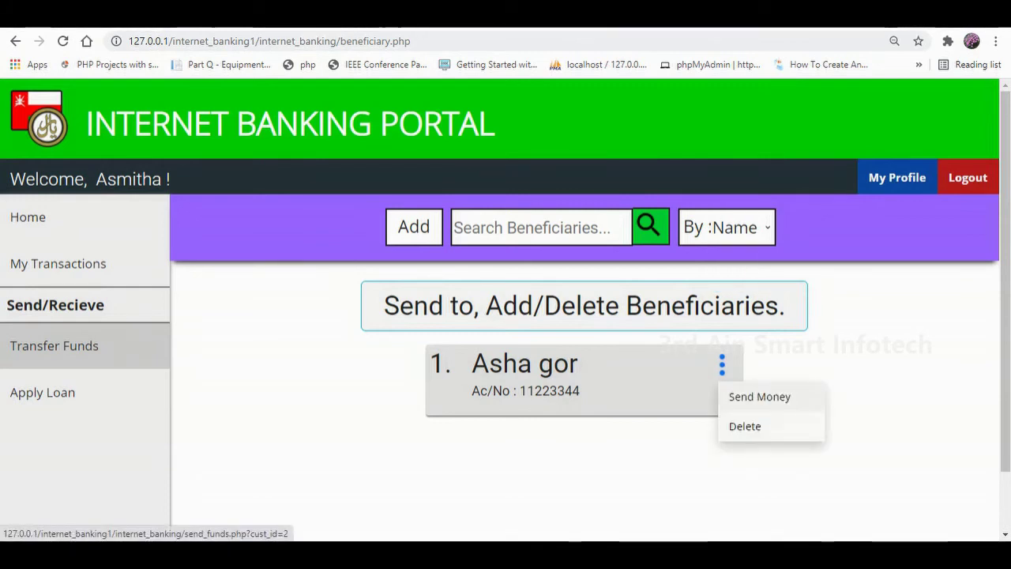
click(759, 397)
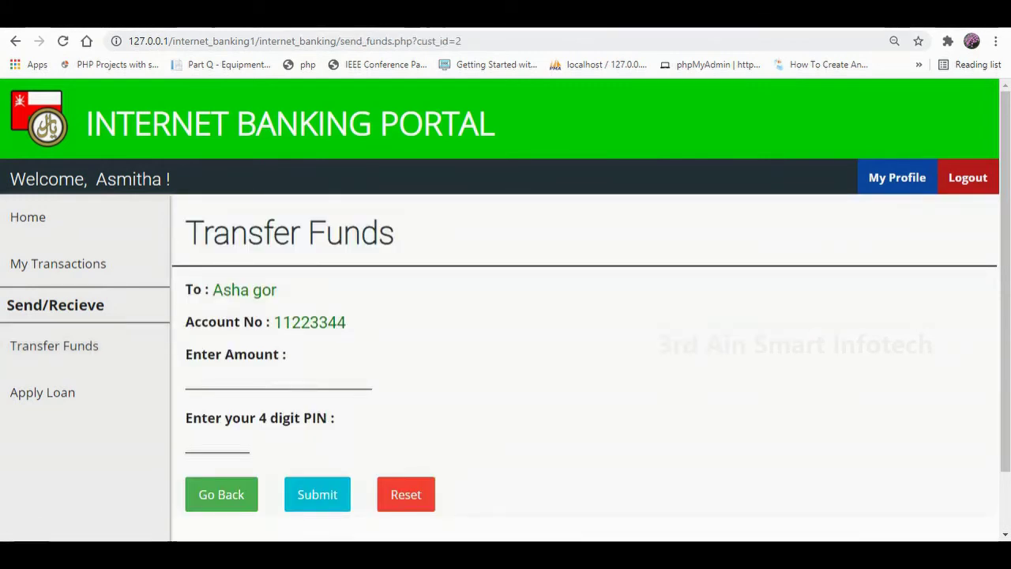
Attempt a 200 transfer with the PIN, which fails with a wrong-password message.
scroll(585, 316, down, 1)
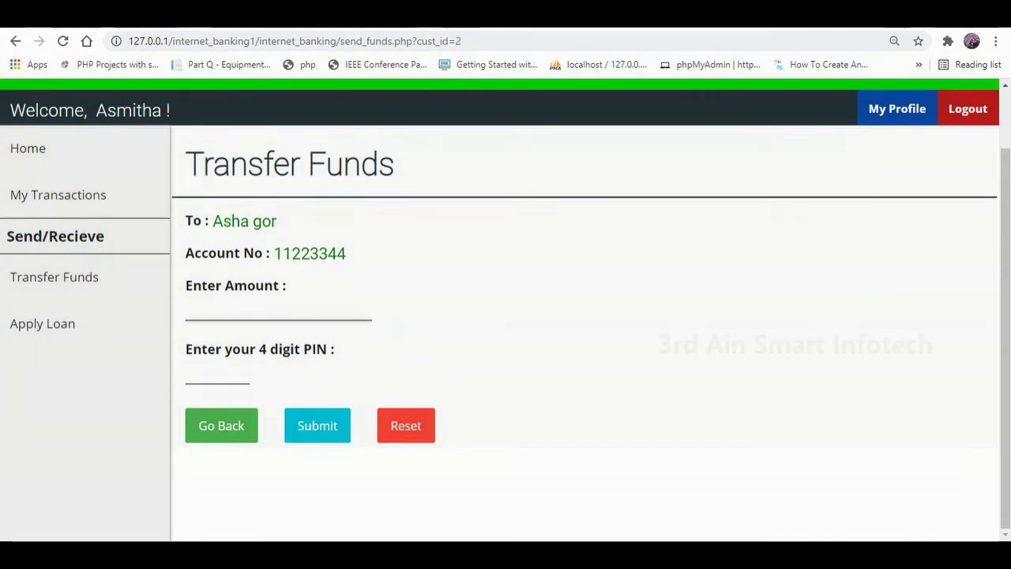
click(308, 310)
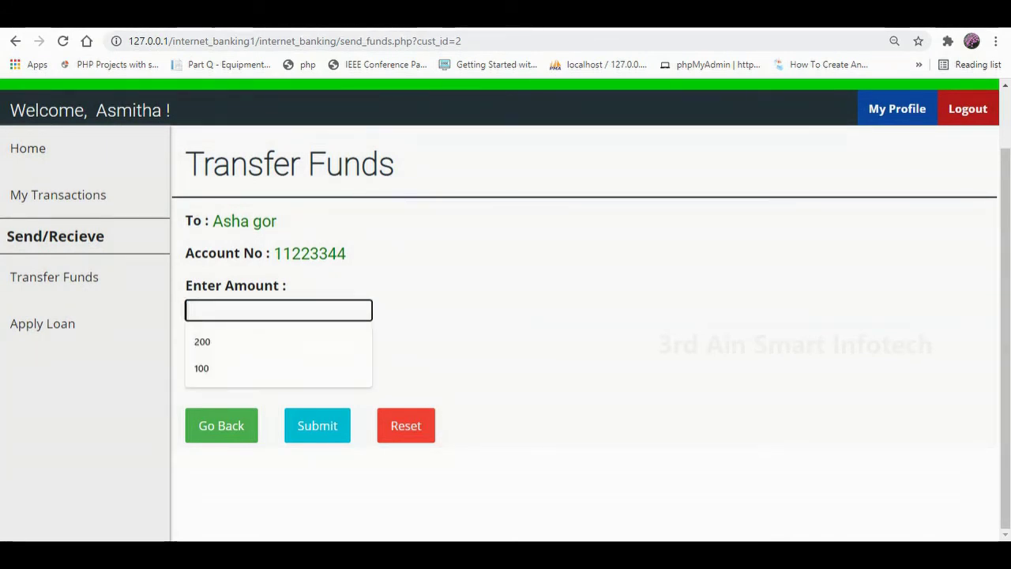
key(Down)
key(Return)
click(217, 373)
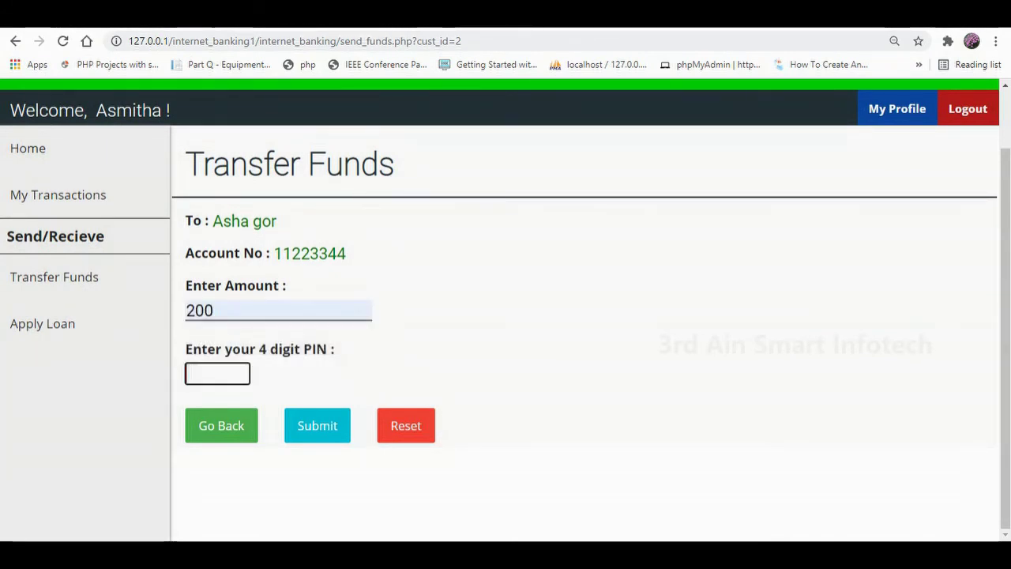
text(1234)
key(Return)
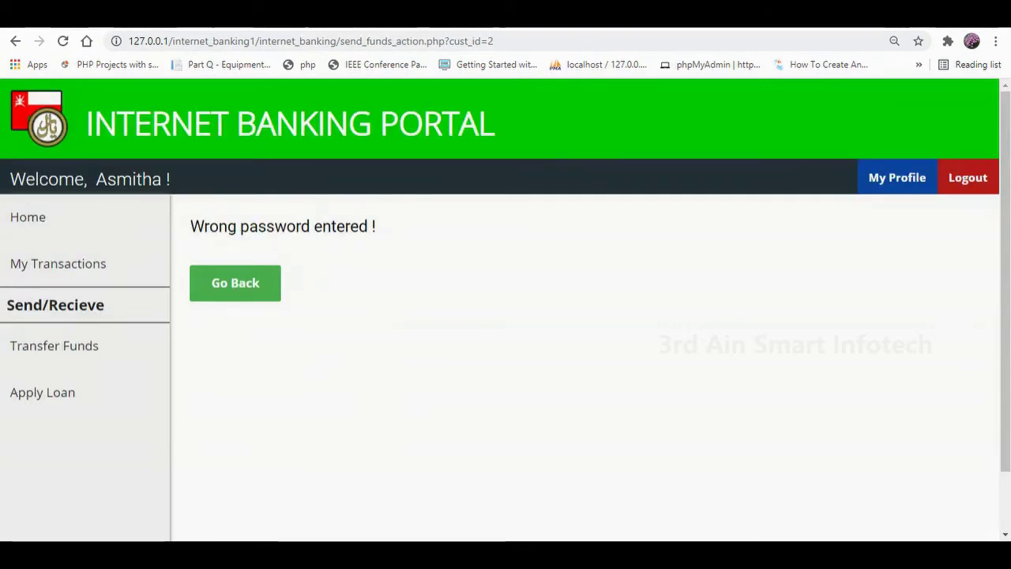
drag(209, 227, 350, 227)
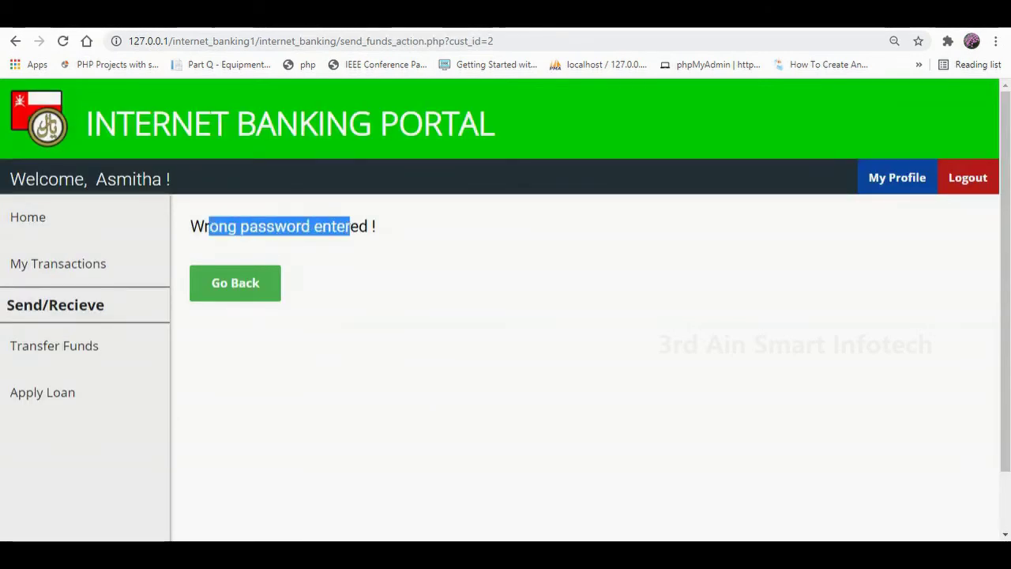
click(234, 282)
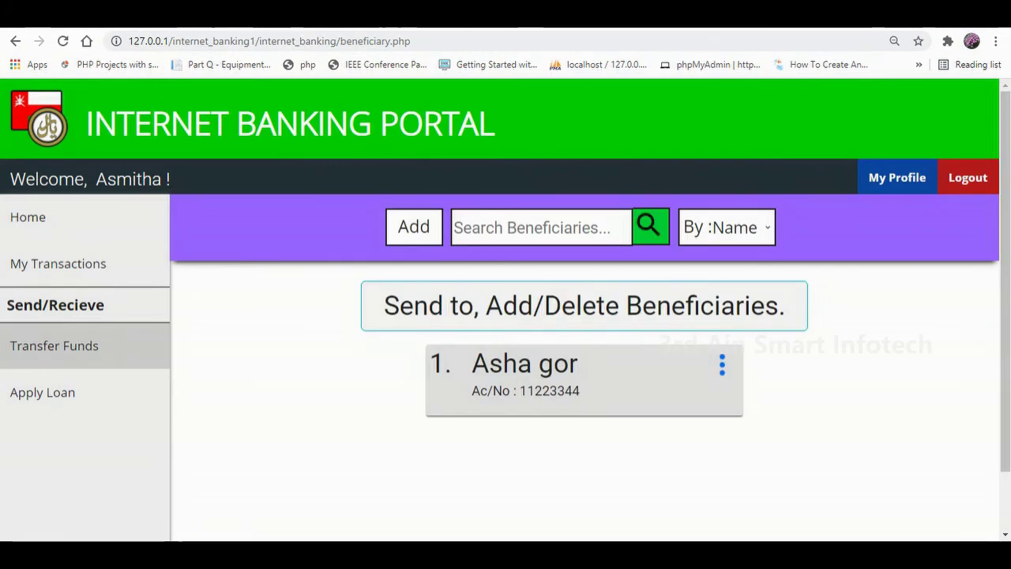
Resend 200 to the beneficiary with the corrected PIN and confirm Transfer Successful.
click(722, 364)
click(757, 397)
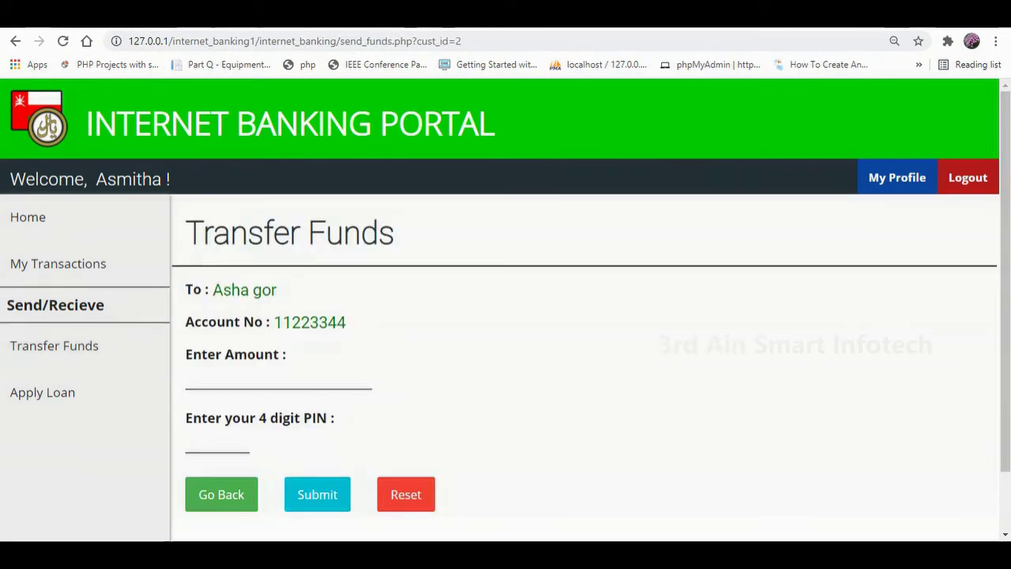
click(278, 379)
key(Down)
key(Return)
click(218, 443)
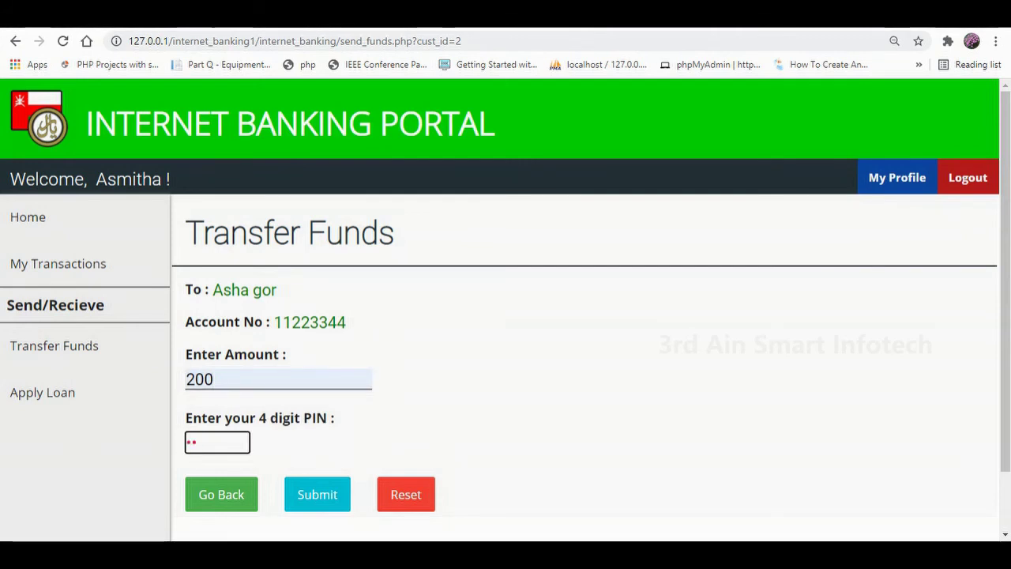
text(4)
click(317, 493)
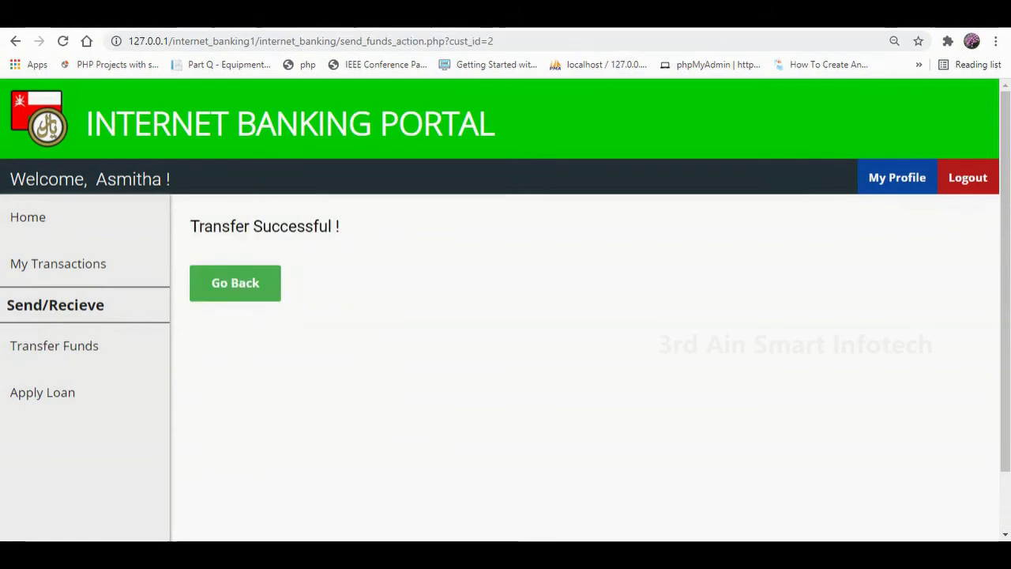
drag(190, 226, 340, 226)
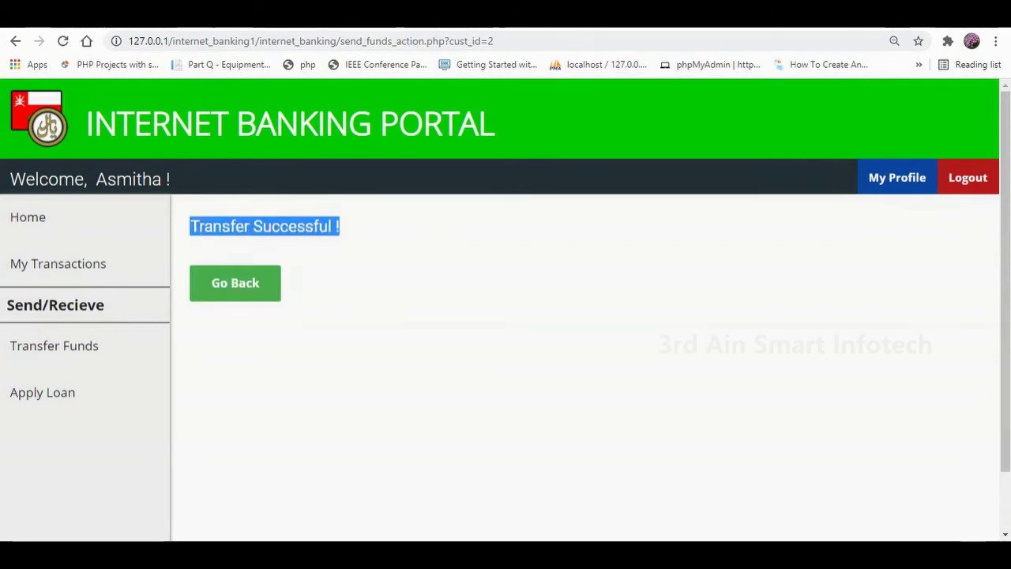
click(234, 282)
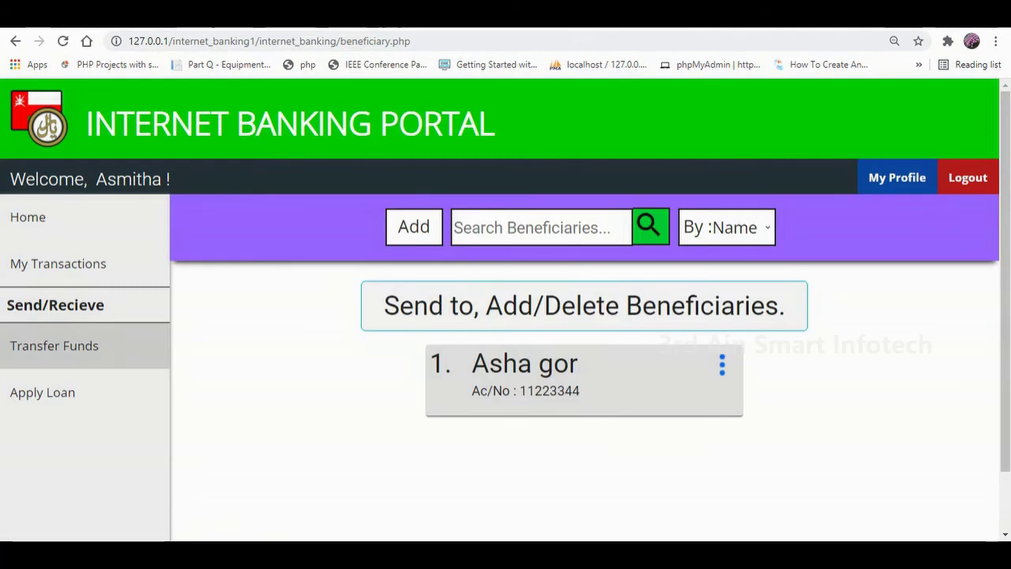
Cancel the beneficiary's Delete confirmation so the beneficiary is kept.
click(722, 364)
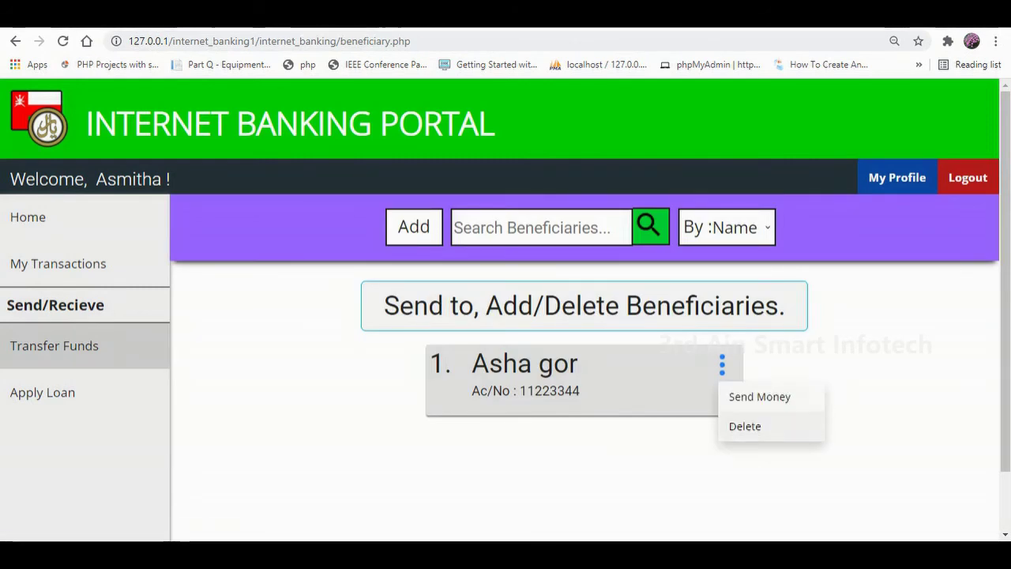
click(745, 426)
click(634, 124)
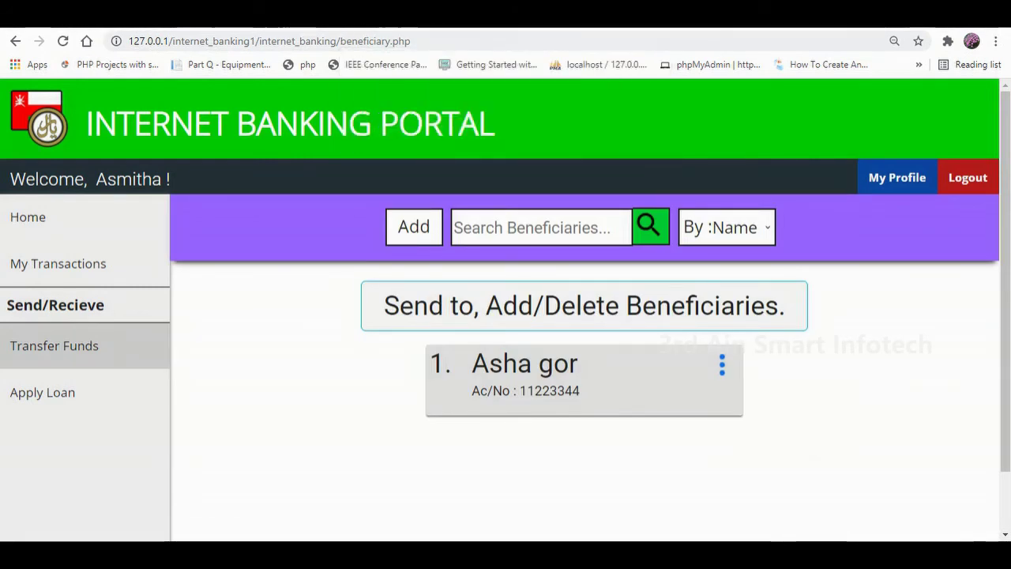
Open Apply Loan and fill the Account Number from the saved suggestion.
click(42, 392)
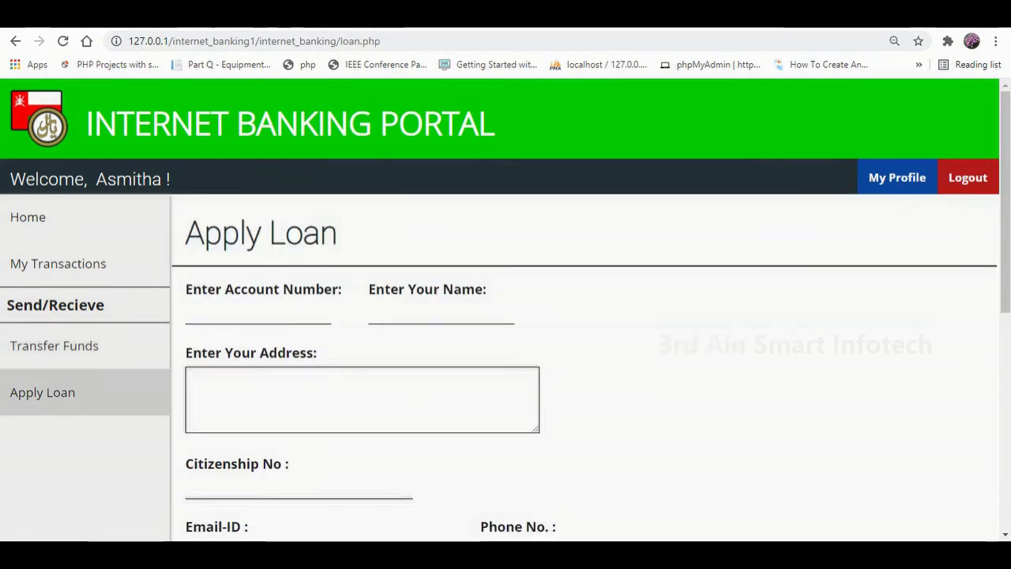
scroll(670, 345, down, 5)
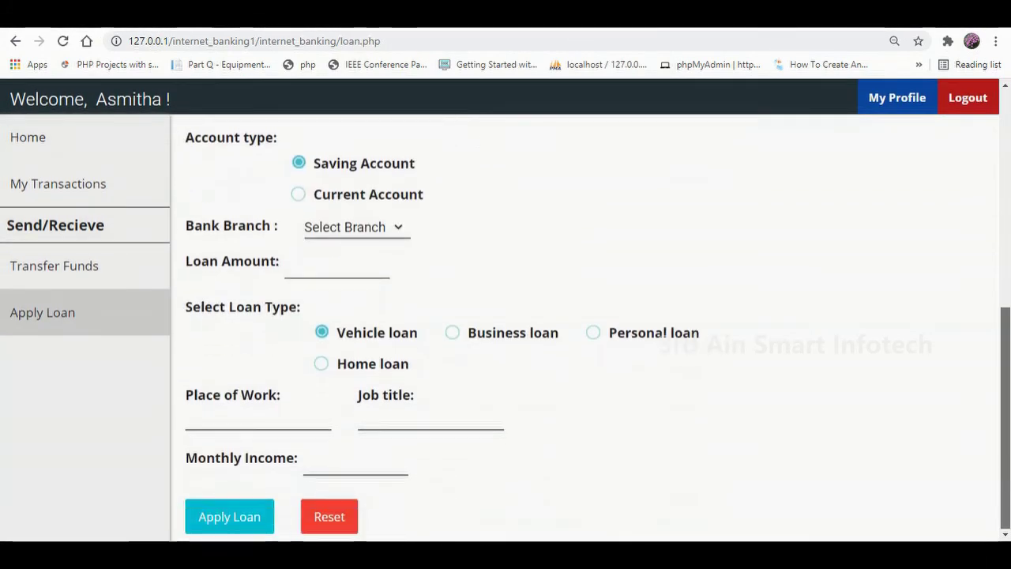
scroll(681, 345, up, 5)
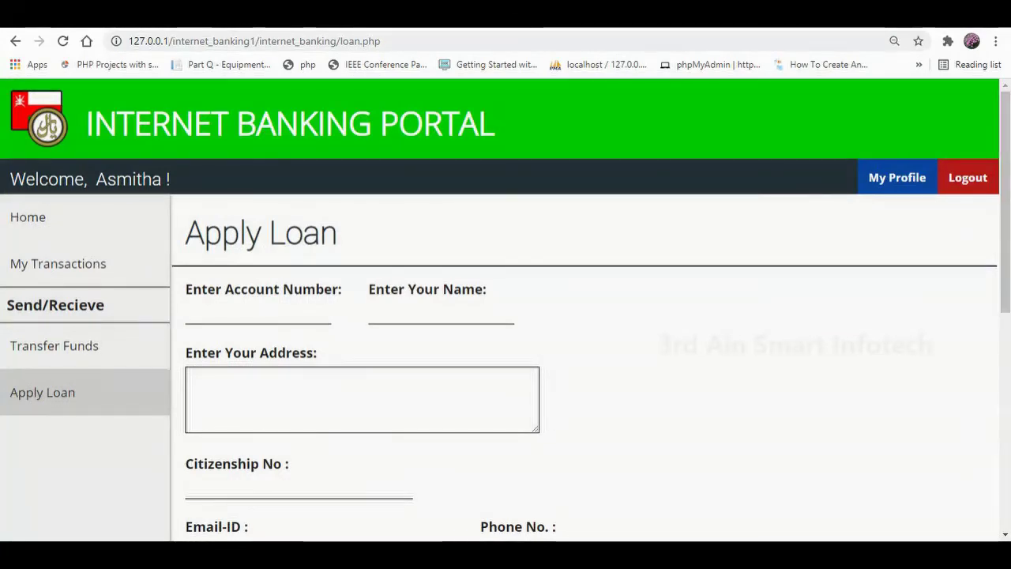
click(258, 313)
key(Down)
key(Return)
key(Tab)
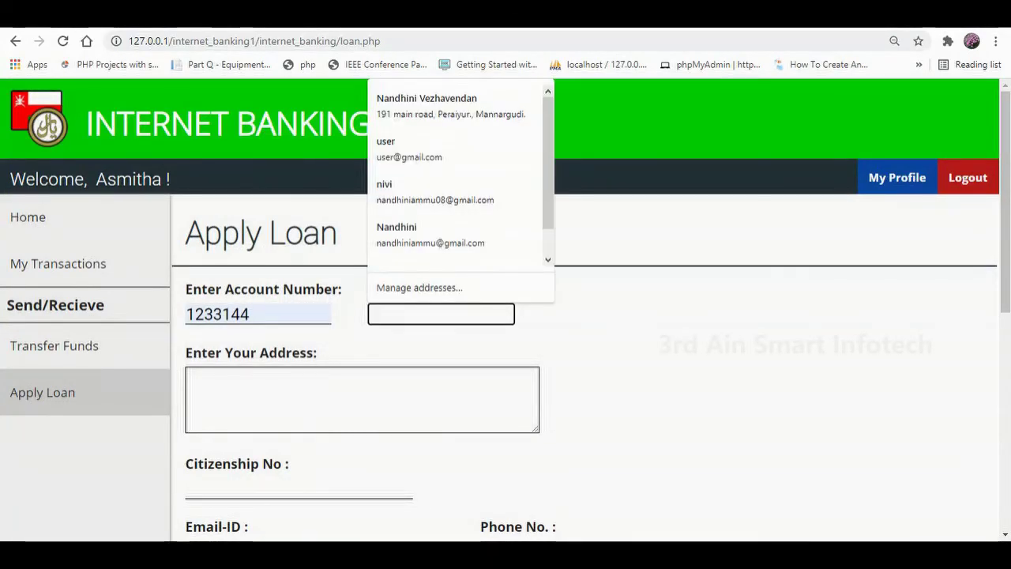
Fill the customer's name, address and saved citizenship number.
text(as)
key(Down)
key(Return)
key(Tab)
text(Salalah)
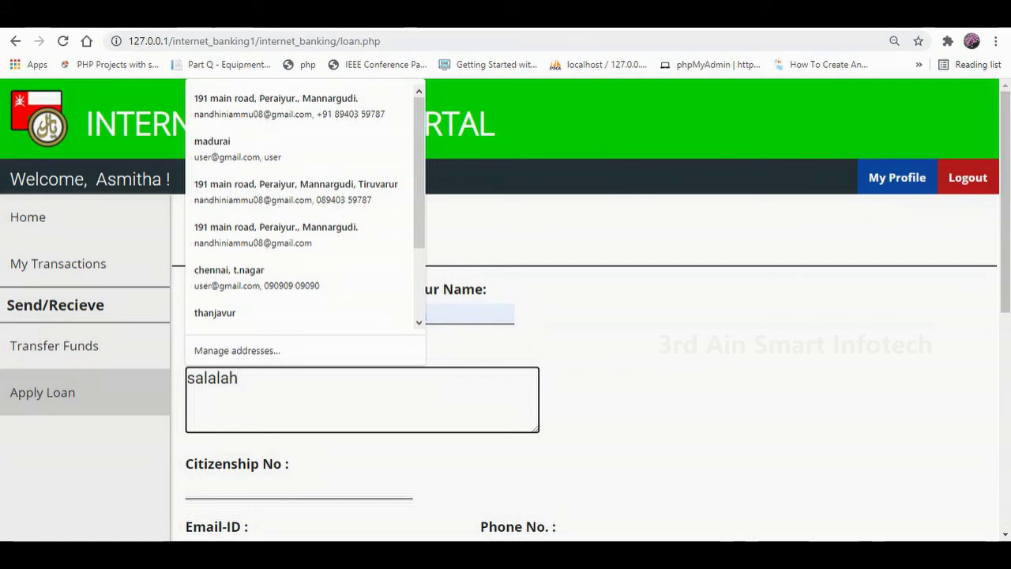
click(299, 487)
click(203, 455)
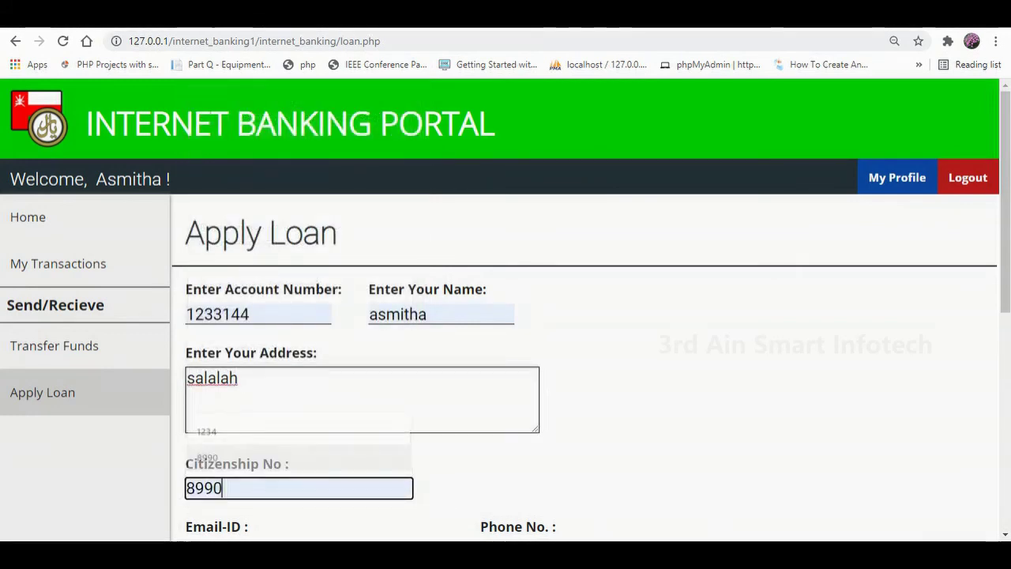
Fill the Email-ID field with the customer's saved e-mail suggestion.
scroll(506, 316, down, 5)
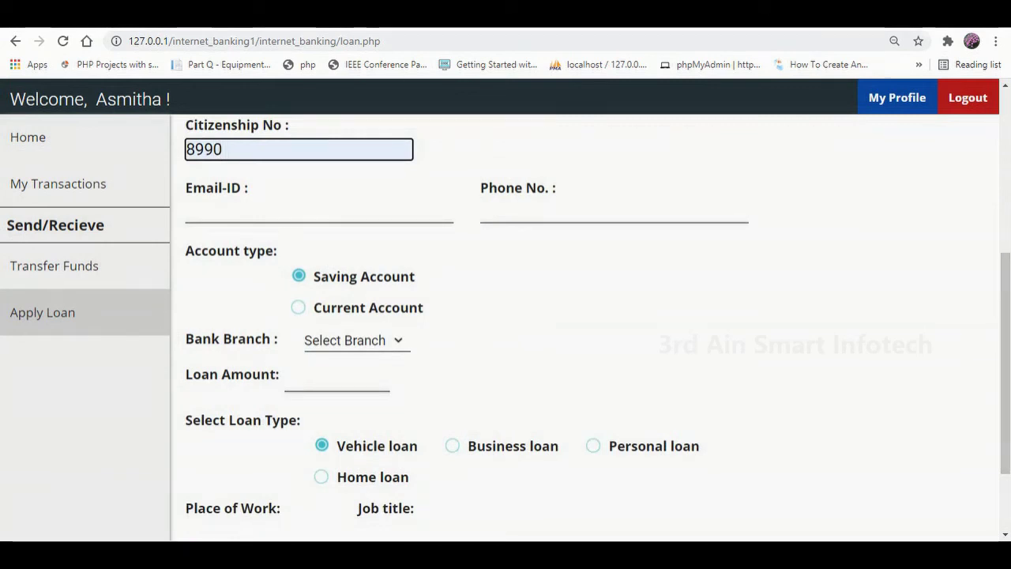
click(319, 211)
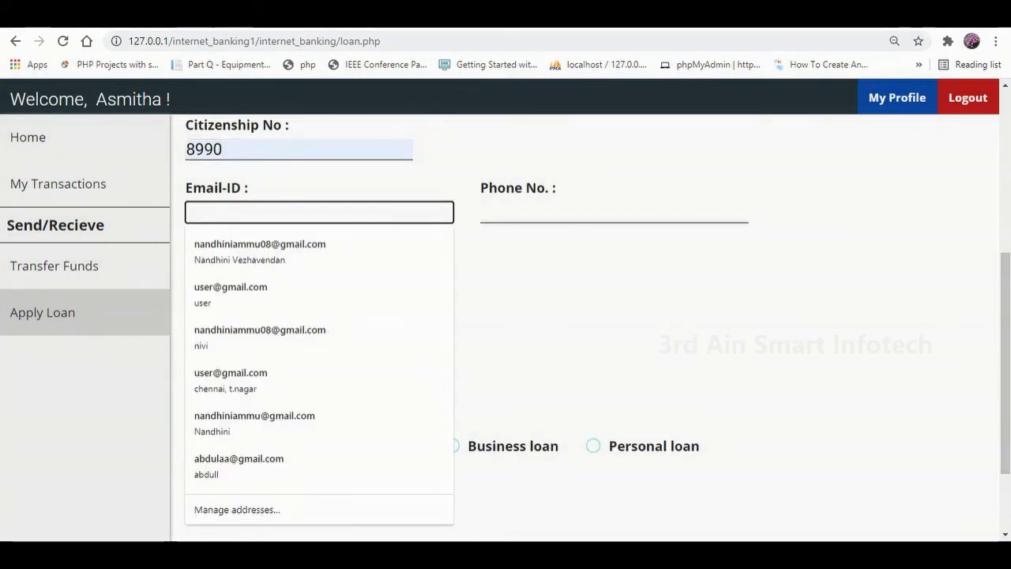
text(asmi)
key(Down)
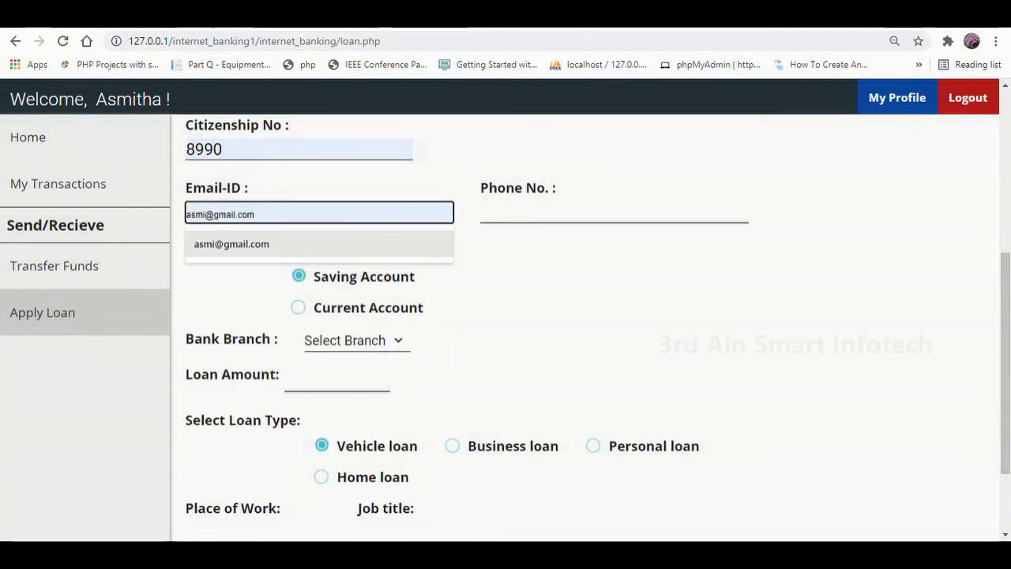
key(Return)
Fill the customer's phone number, choose Current Account and select the Salalah branch.
click(614, 212)
text(9687)
key(Down)
key(Down)
key(Down)
key(Down)
key(Return)
key(Tab)
key(Down)
key(Tab)
key(alt+Down)
key(Up)
key(Up)
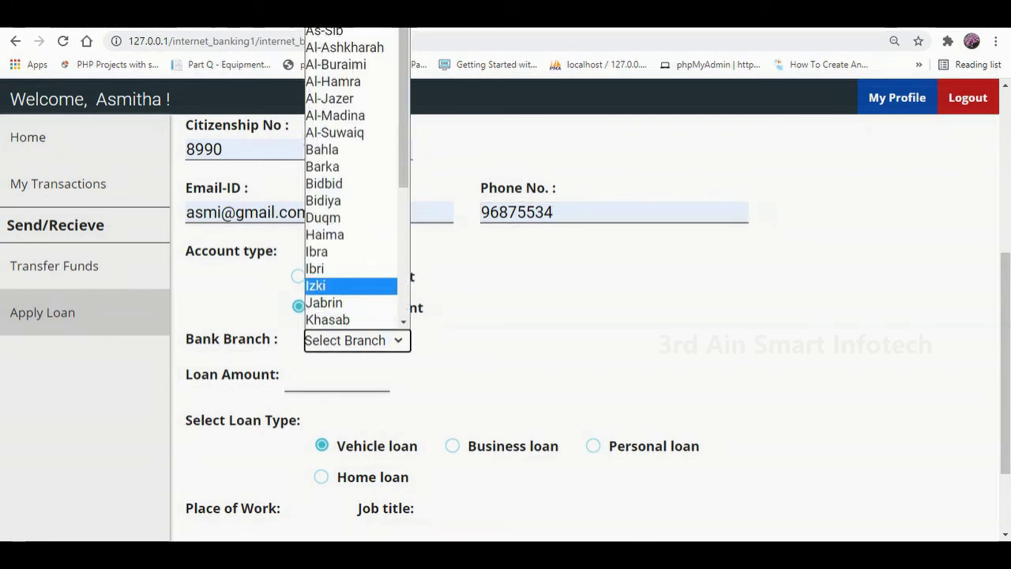
scroll(356, 174, down, 5)
key(Up)
key(Up)
key(Return)
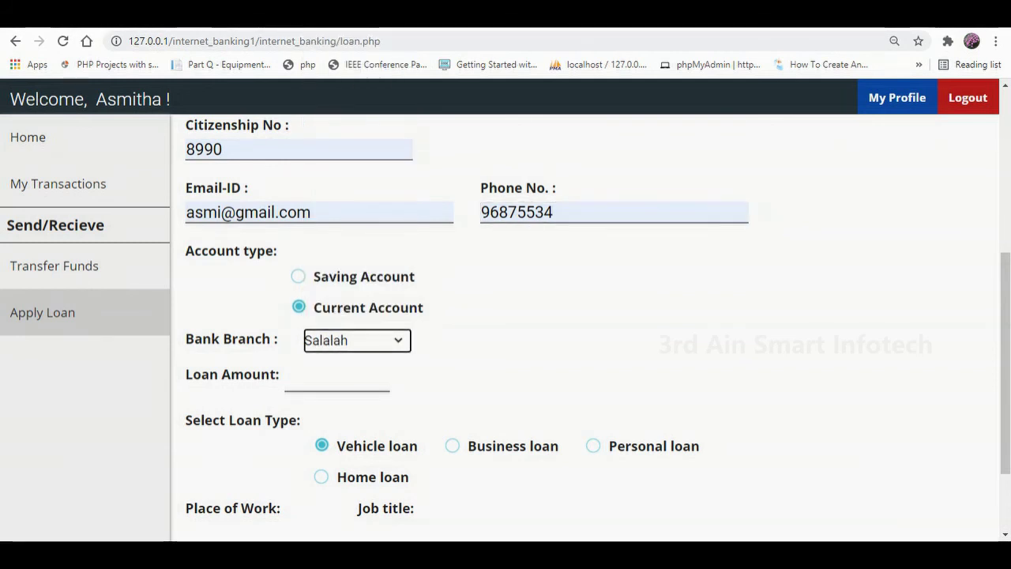
Set the loan amount to 2000 and the loan type to Home loan.
key(Tab)
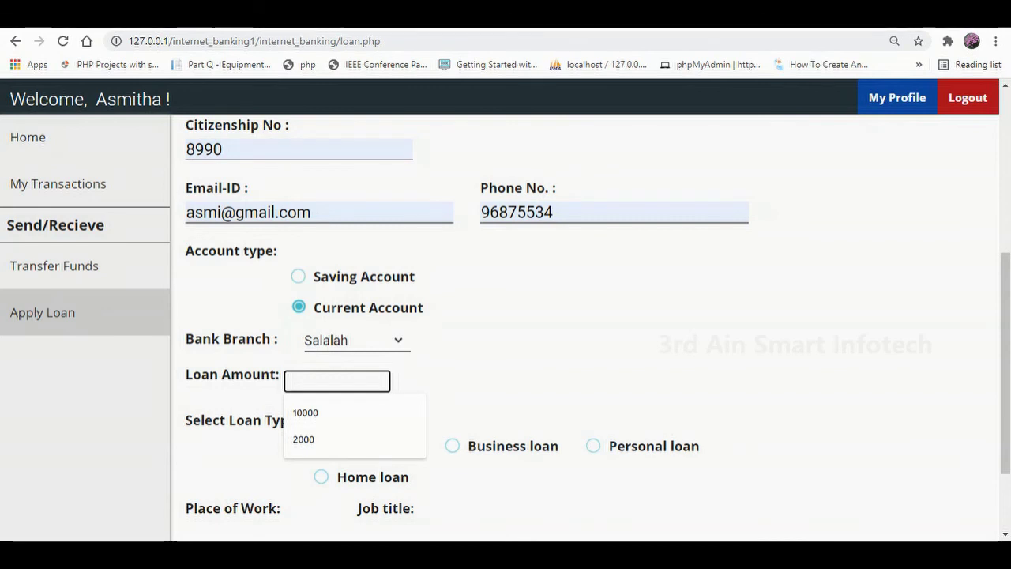
text(200)
key(Down)
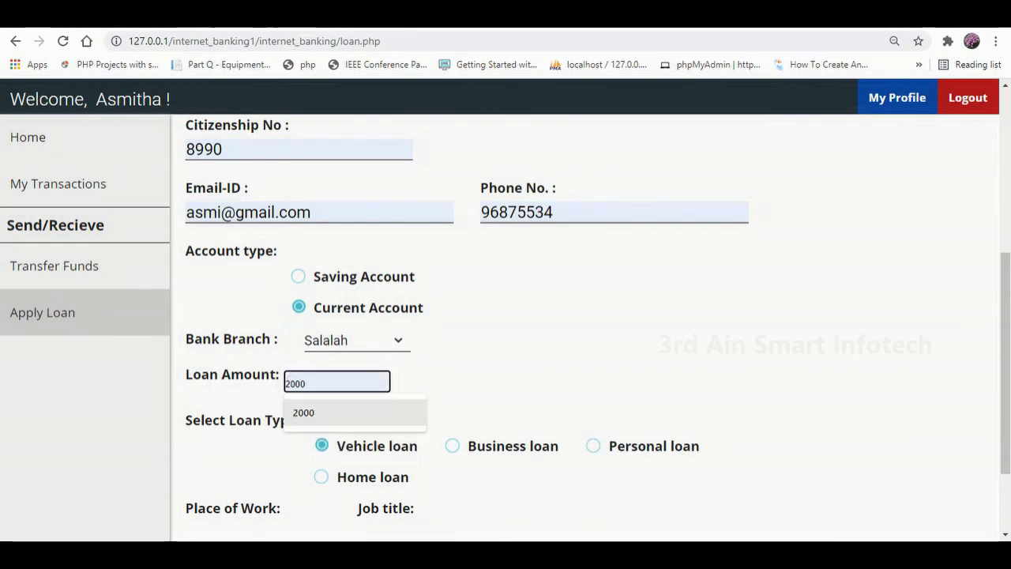
key(Return)
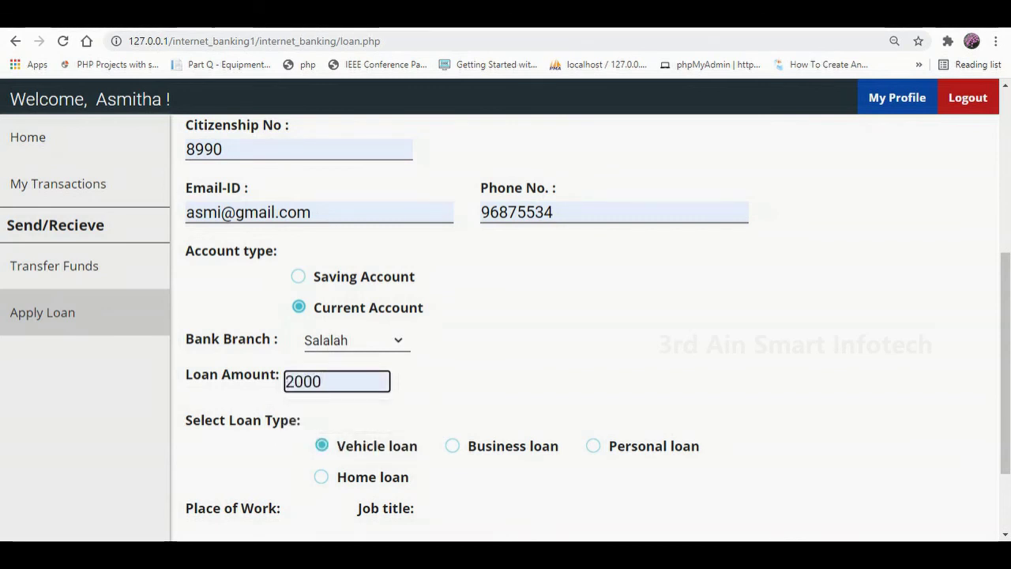
click(321, 477)
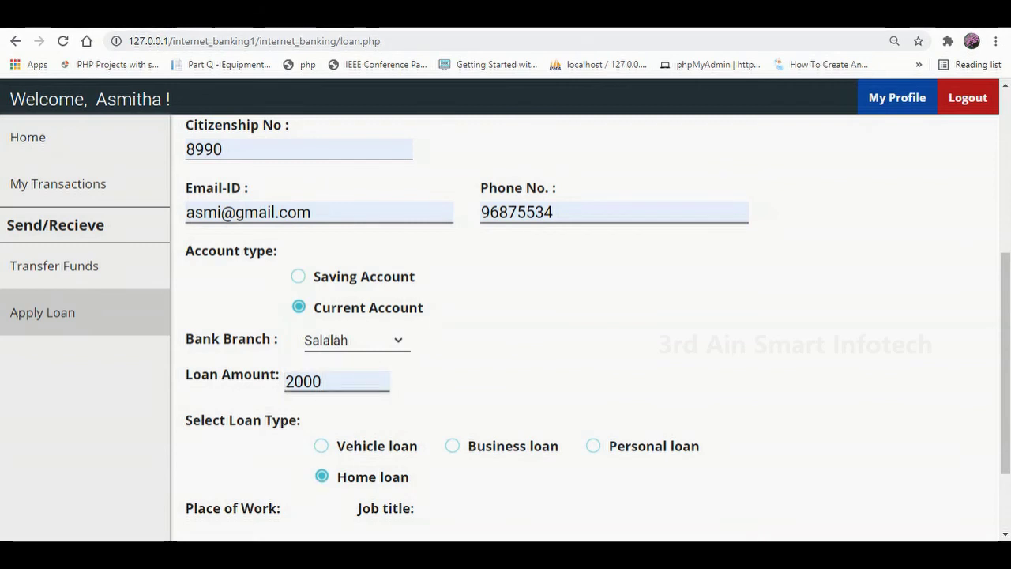
scroll(585, 316, down, 1)
scroll(584, 316, down, 1)
Enter place of work, job title 'manager' and monthly income 1000, then submit the application.
click(257, 418)
key(Down)
key(Return)
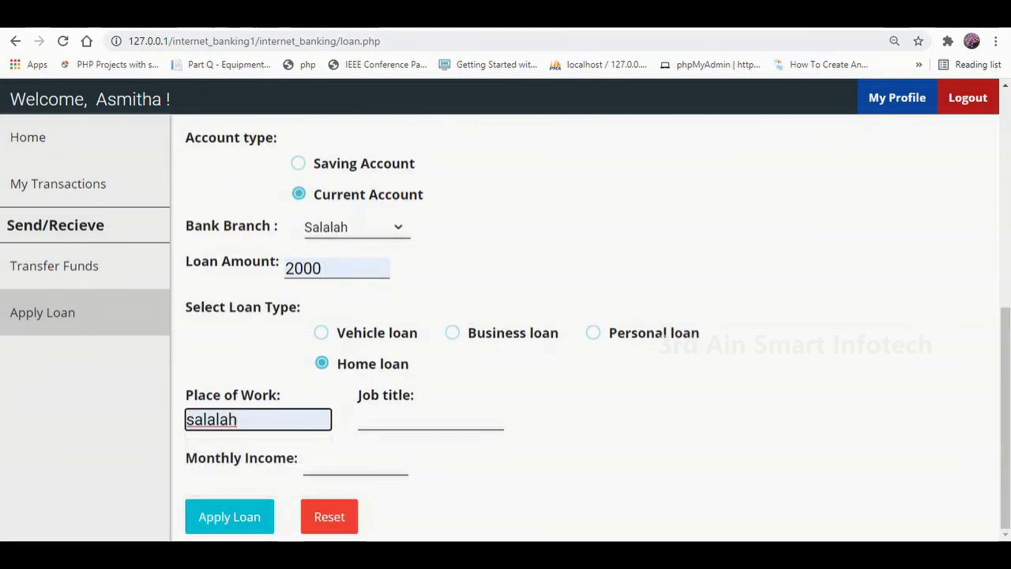
key(Tab)
text(manager)
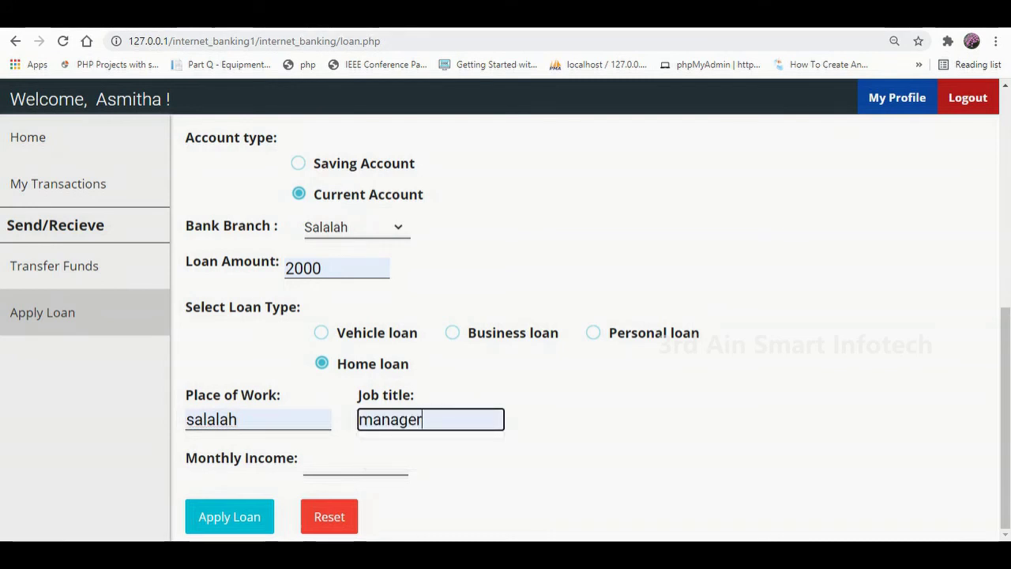
key(Tab)
key(Down)
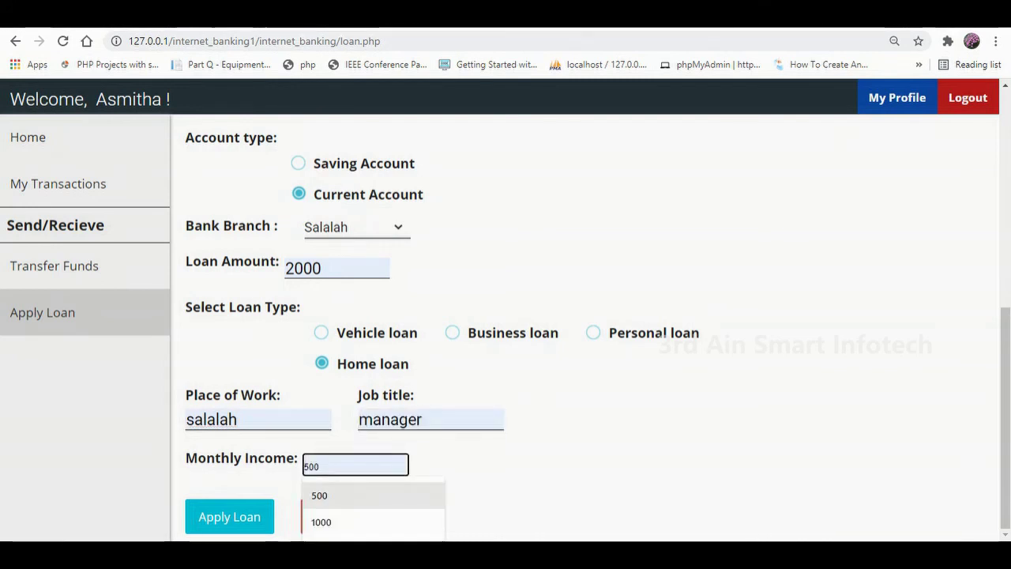
key(Down)
key(Return)
key(Return)
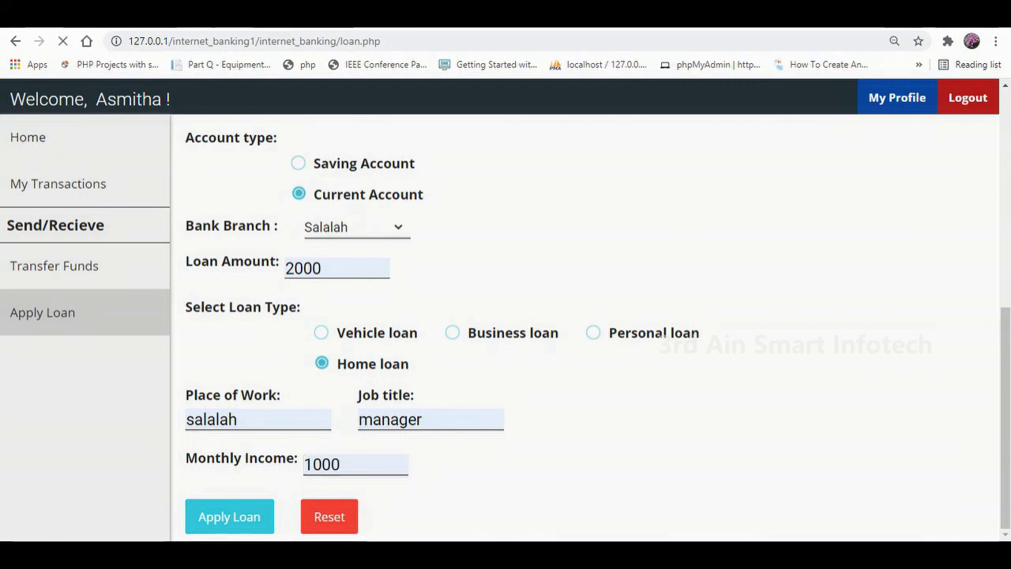
drag(190, 226, 426, 226)
drag(272, 283, 219, 282)
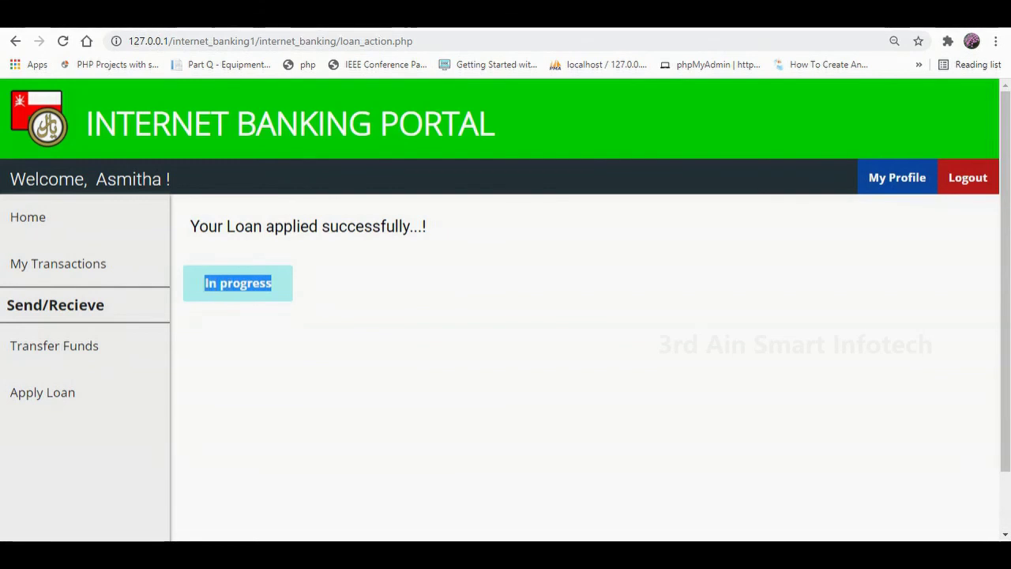
Go to My Profile and bring up the Change PIN form.
click(896, 176)
scroll(506, 316, down, 1)
scroll(506, 316, down, 2)
scroll(506, 316, down, 1)
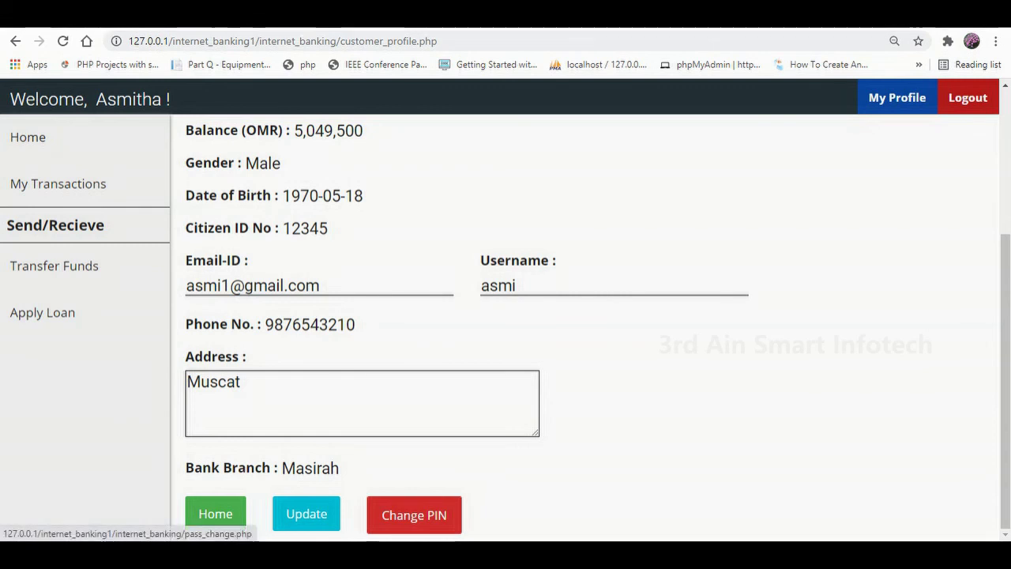
click(414, 514)
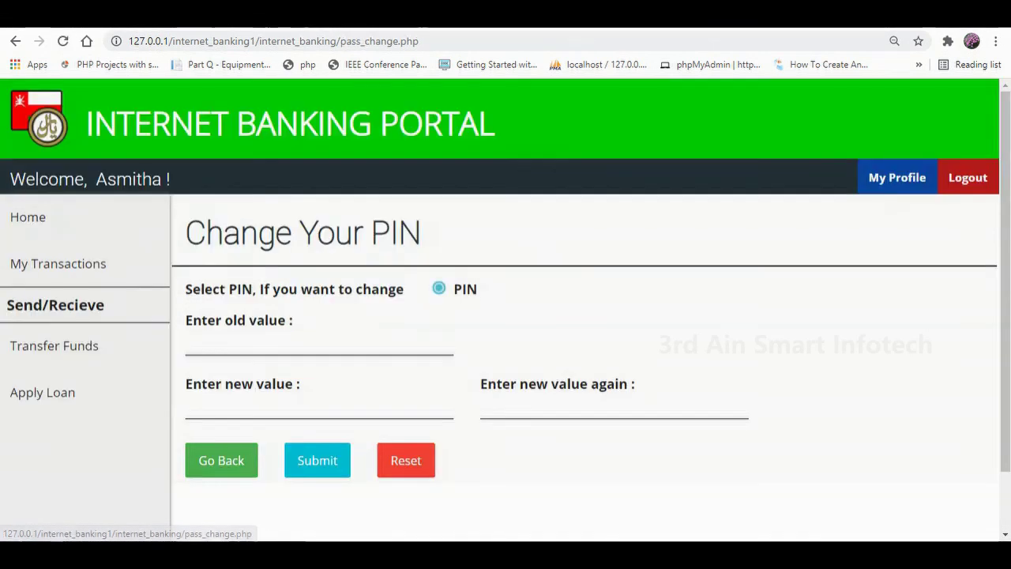
Change the PIN by entering the old PIN and new PIN twice, then log out.
click(319, 344)
text(123)
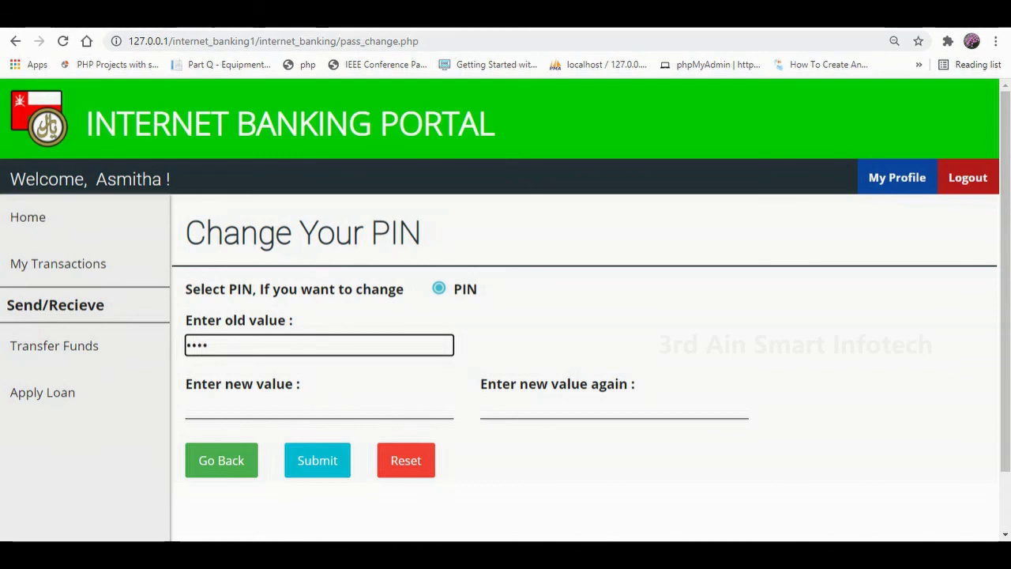
click(319, 408)
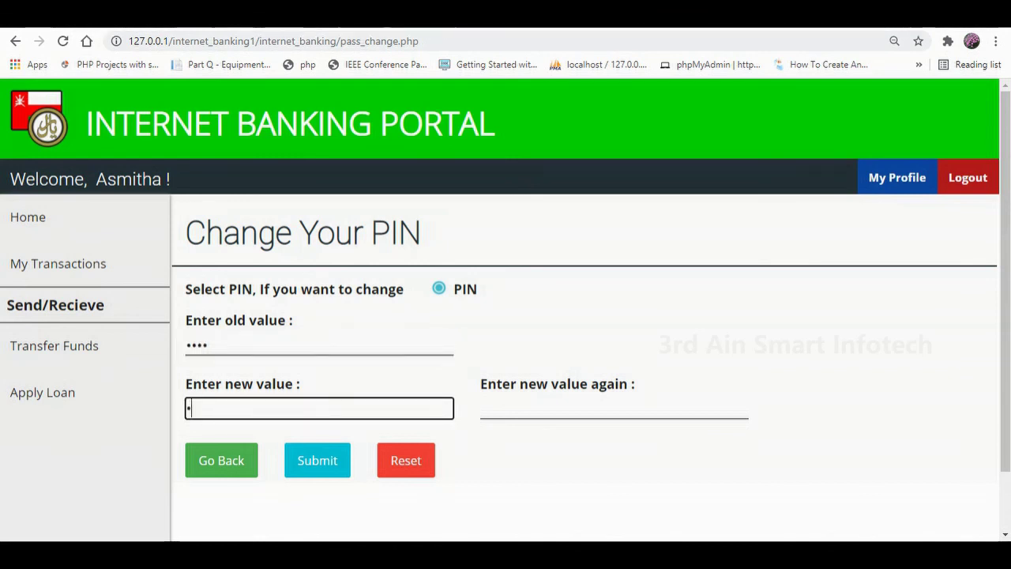
text(1234)
click(614, 408)
text(1234)
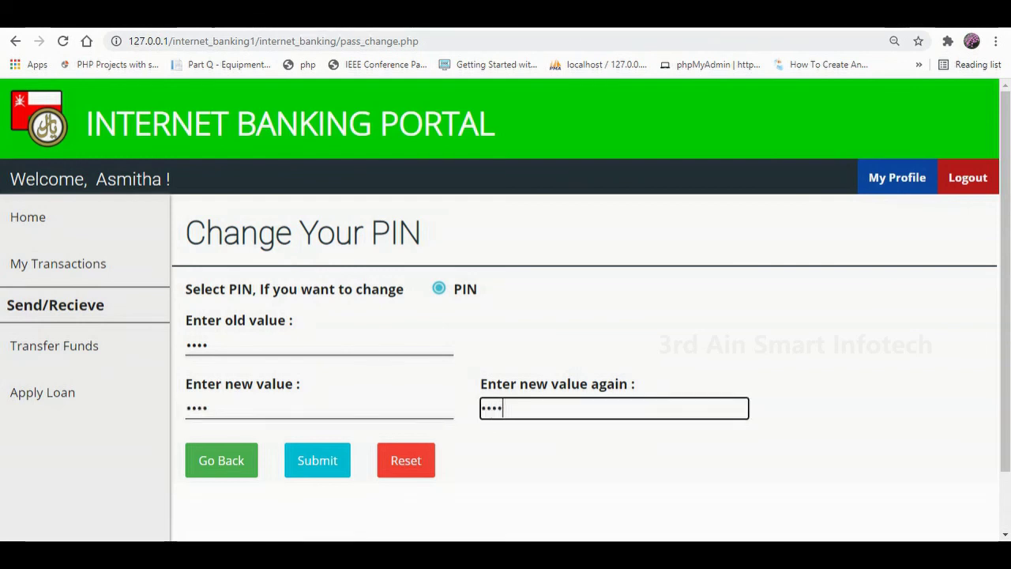
key(Return)
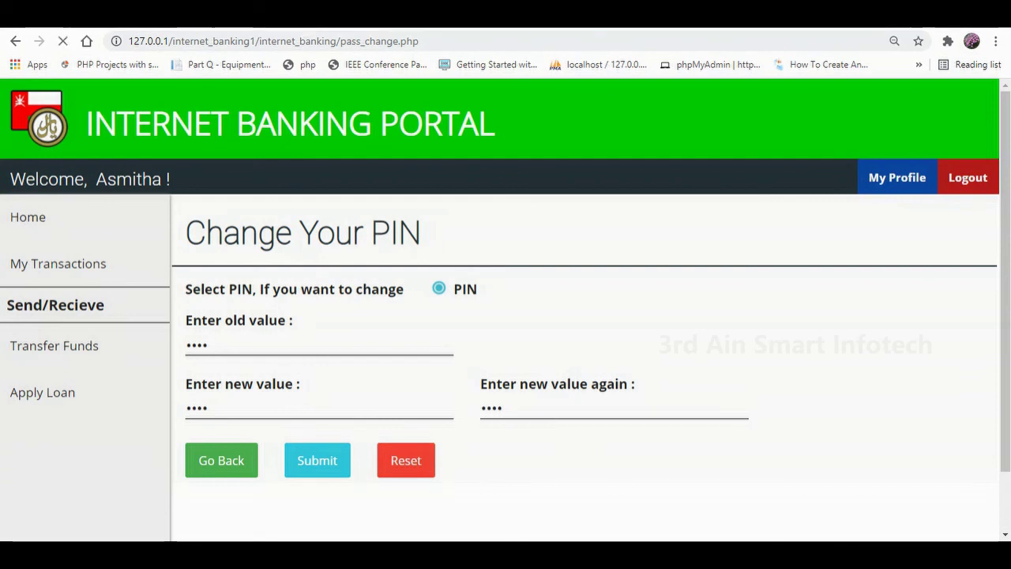
drag(190, 227, 382, 227)
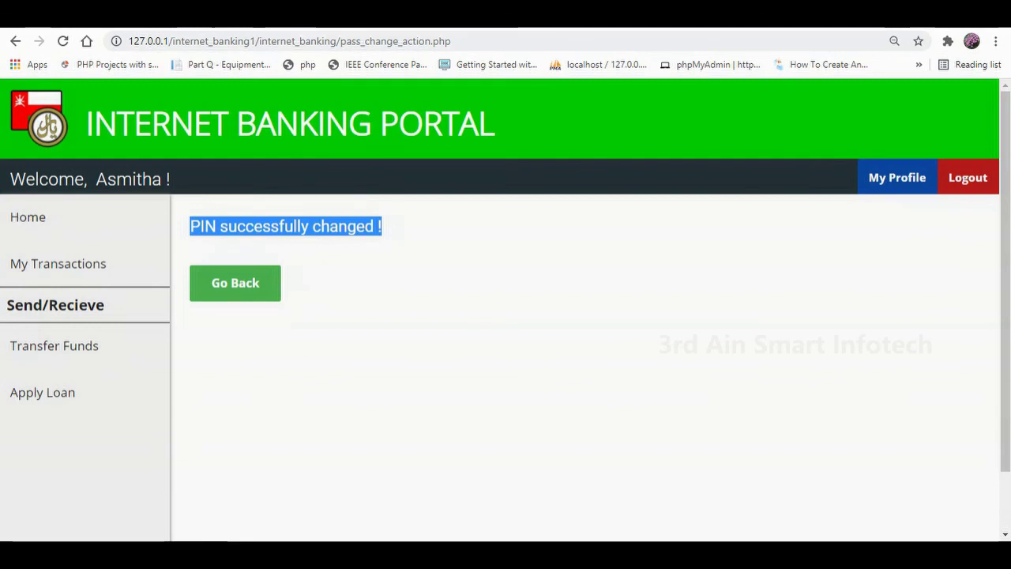
click(968, 177)
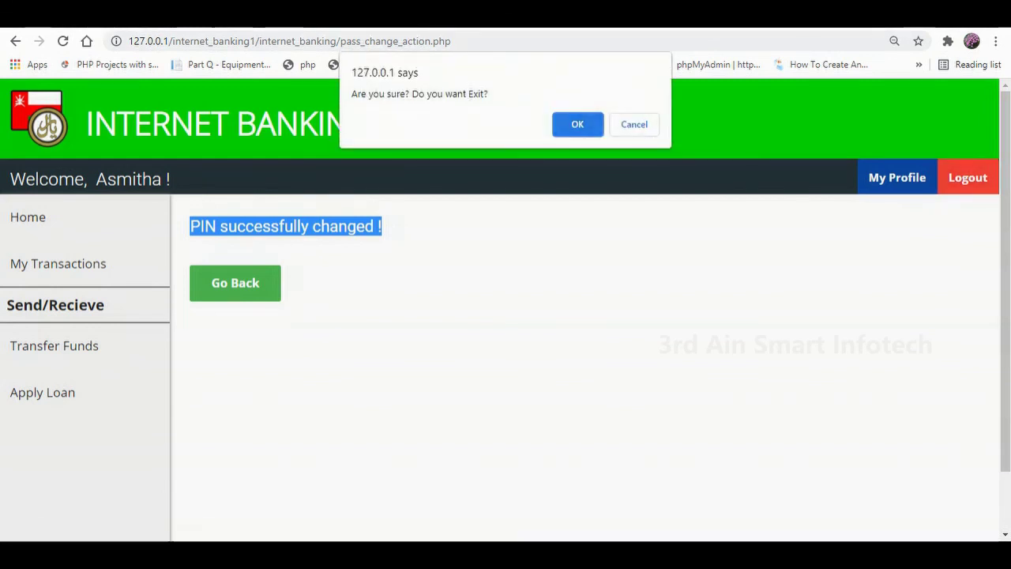
key(Return)
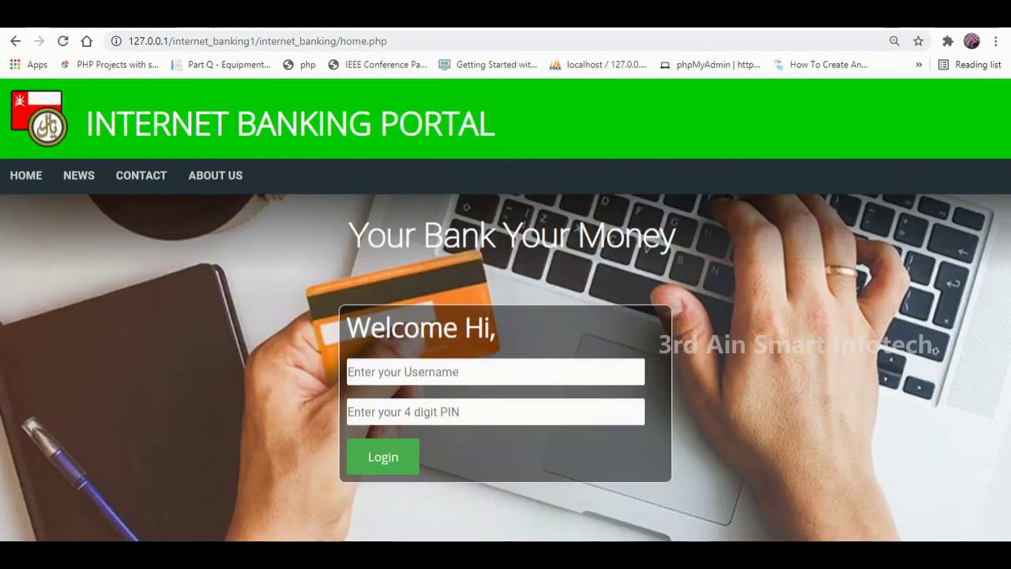